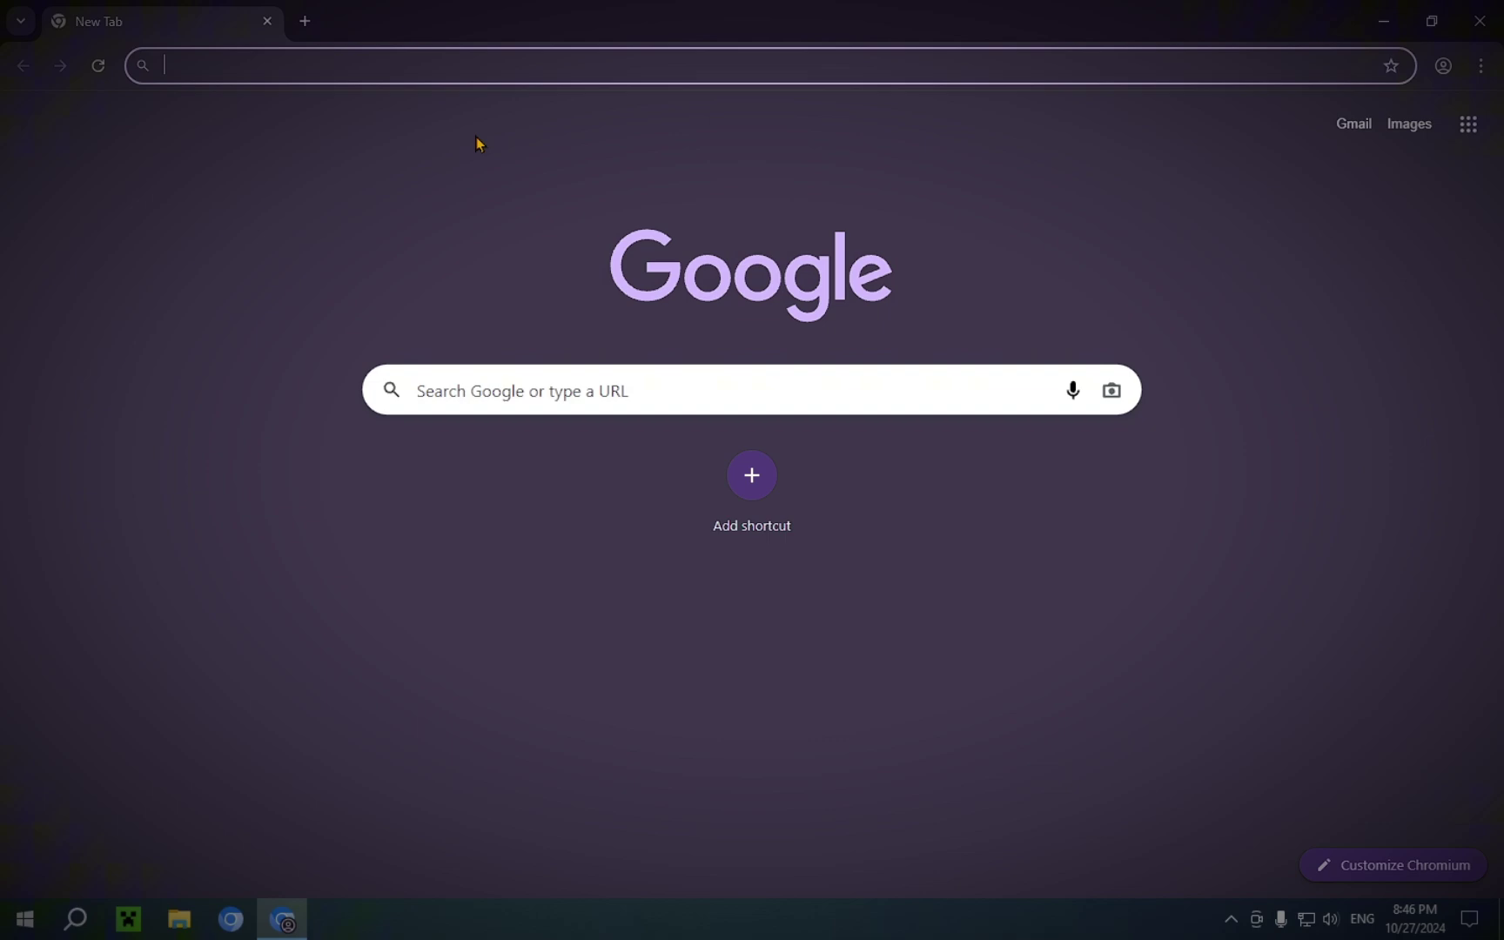
- Google 'Essential mod', accept the consent prompt, and open the 'Essential Mod: Home' result
text(Esse)
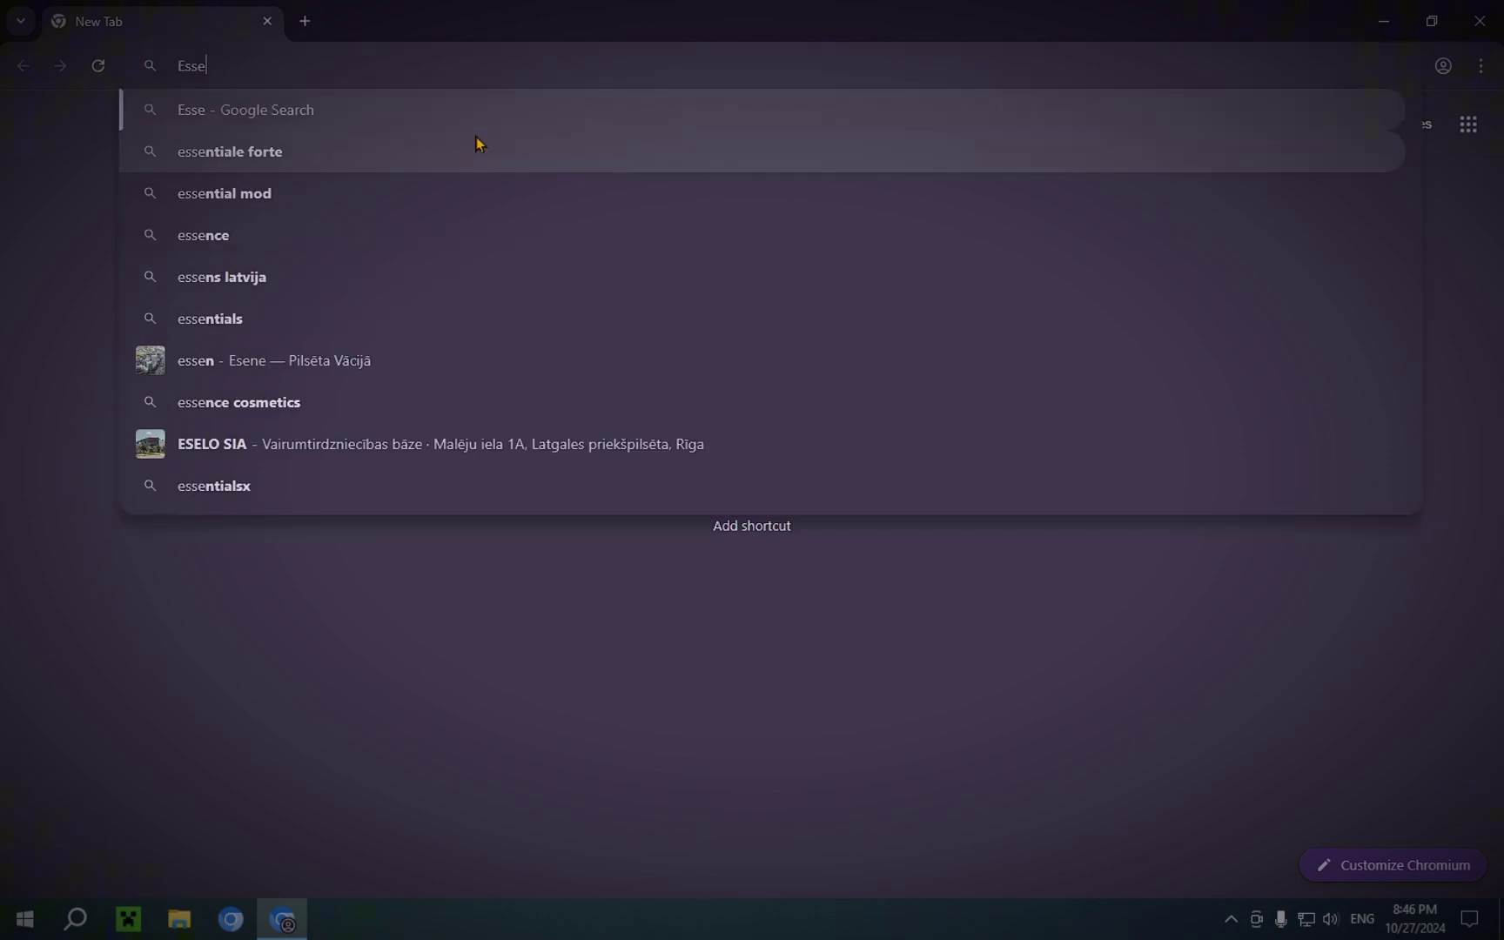
text(ntial mod)
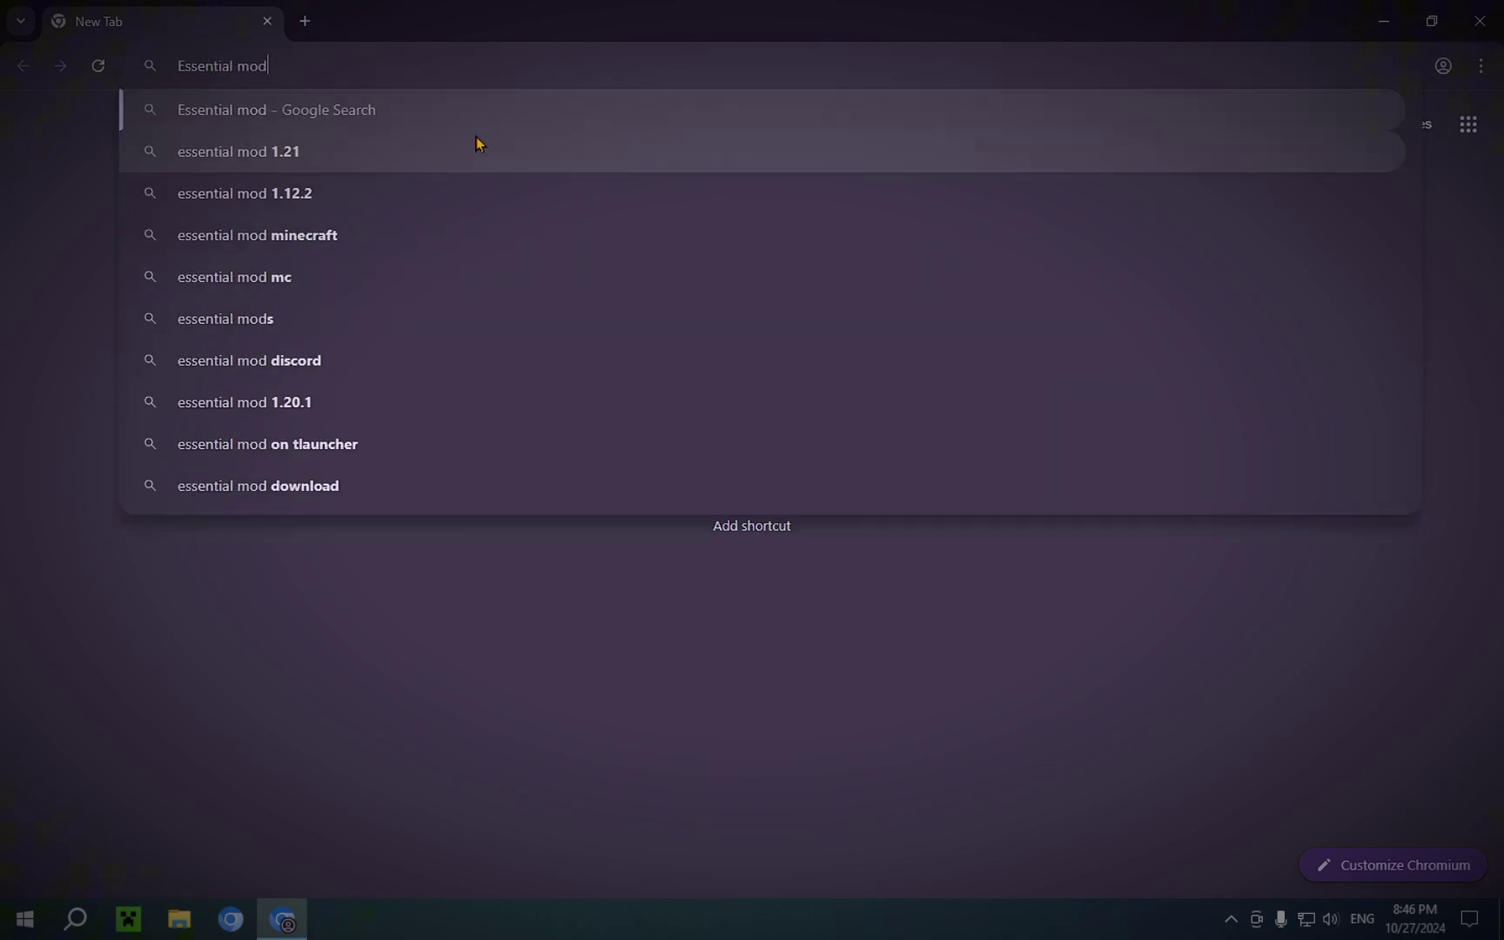
key(Return)
click(863, 750)
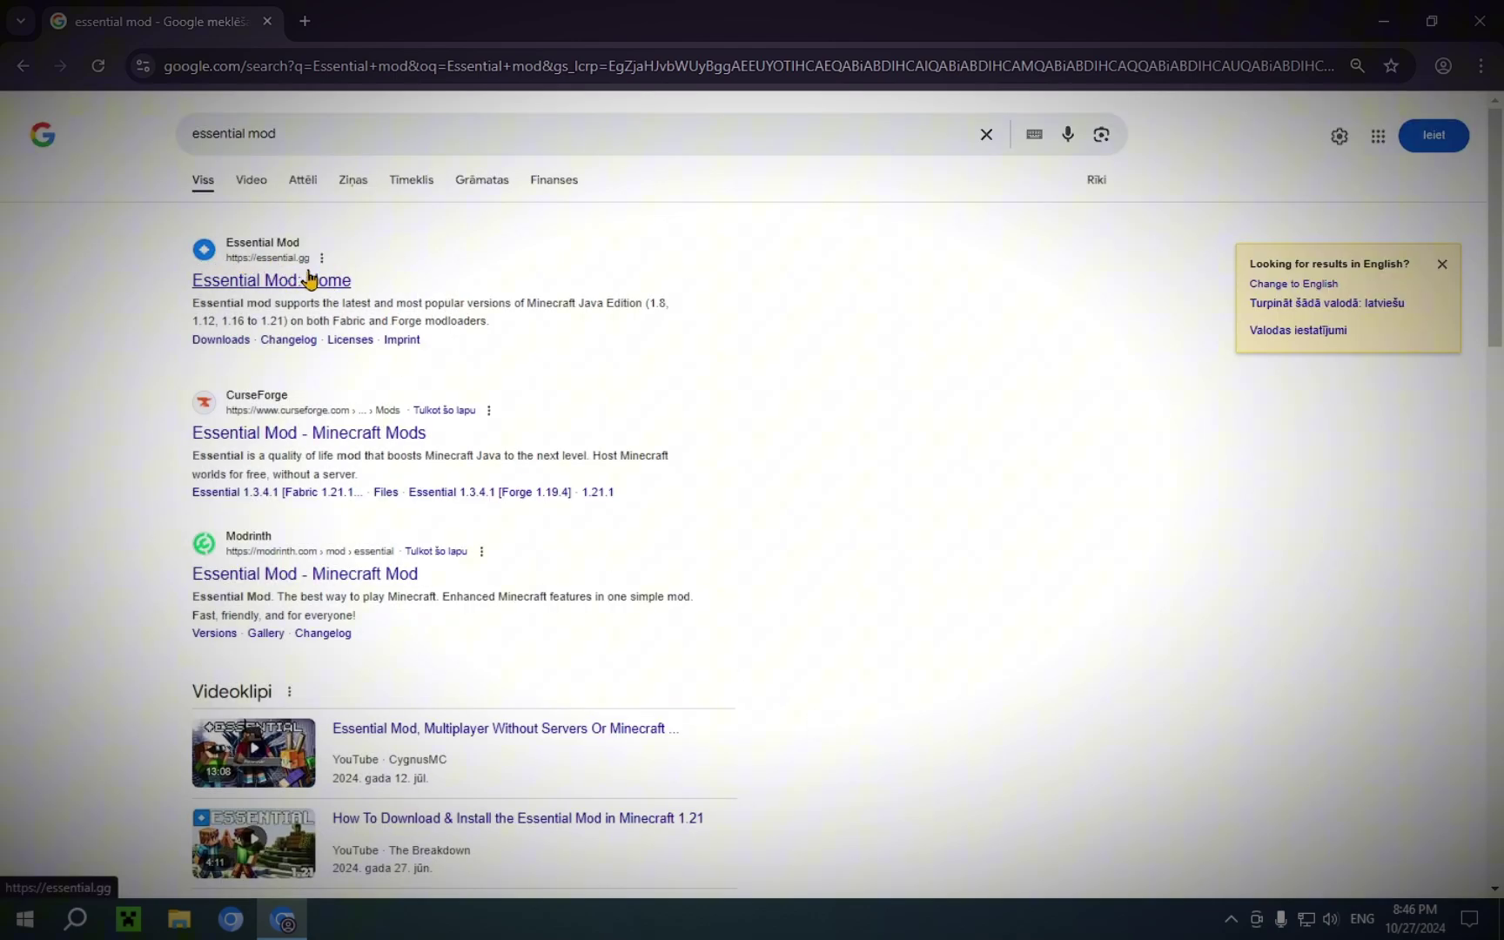
click(237, 287)
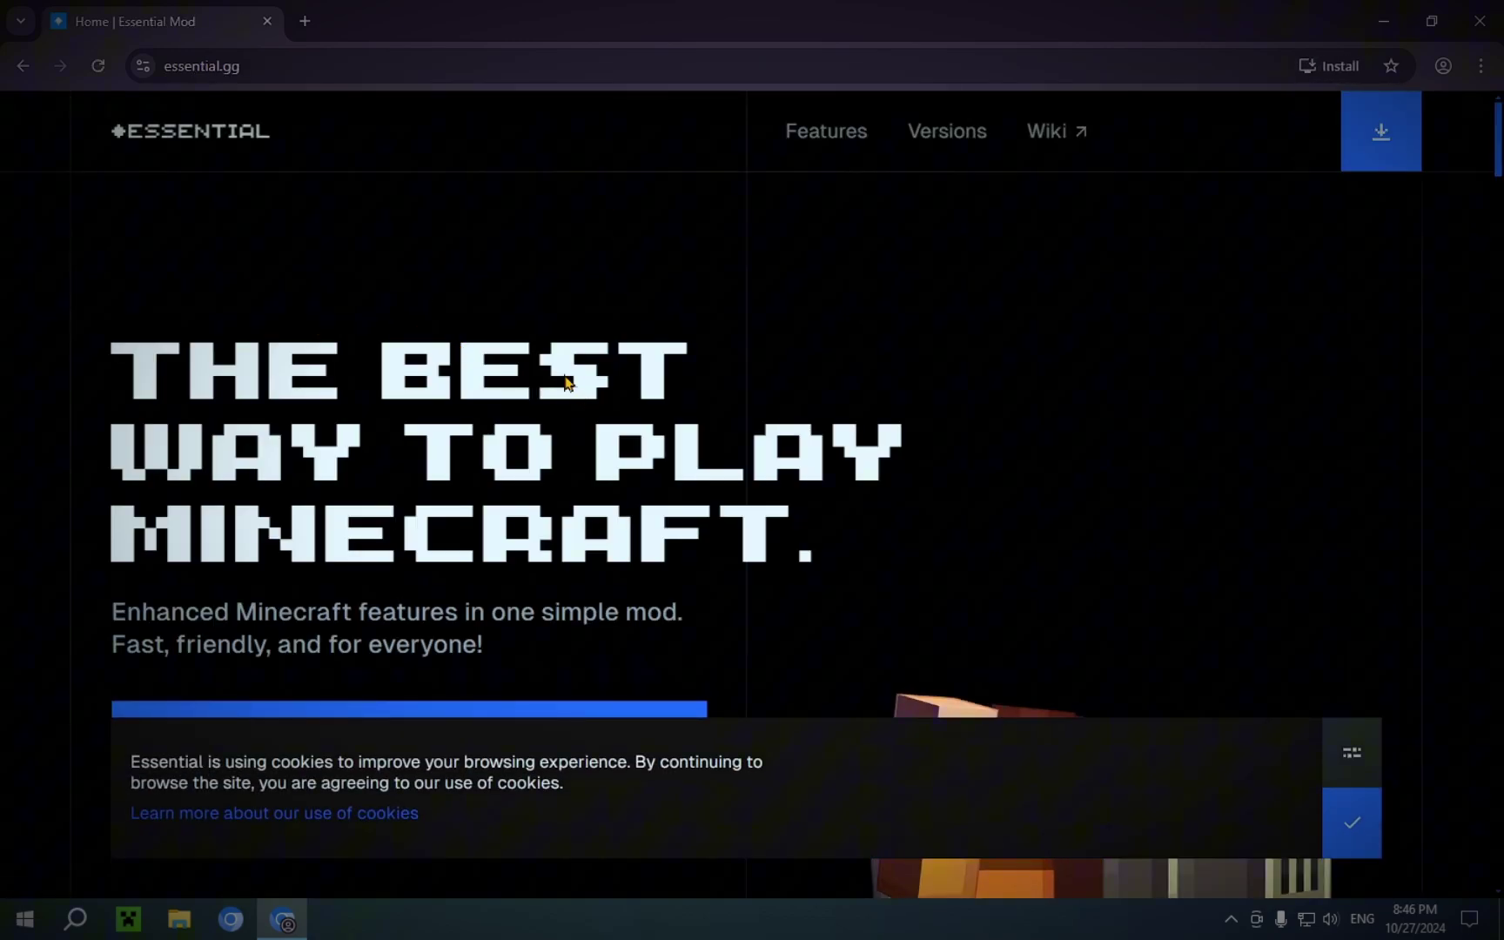
- On essential.gg's Versions page, download the 1.21.3 Fabric build, Essential-fabric_1-21-3.jar
click(1352, 822)
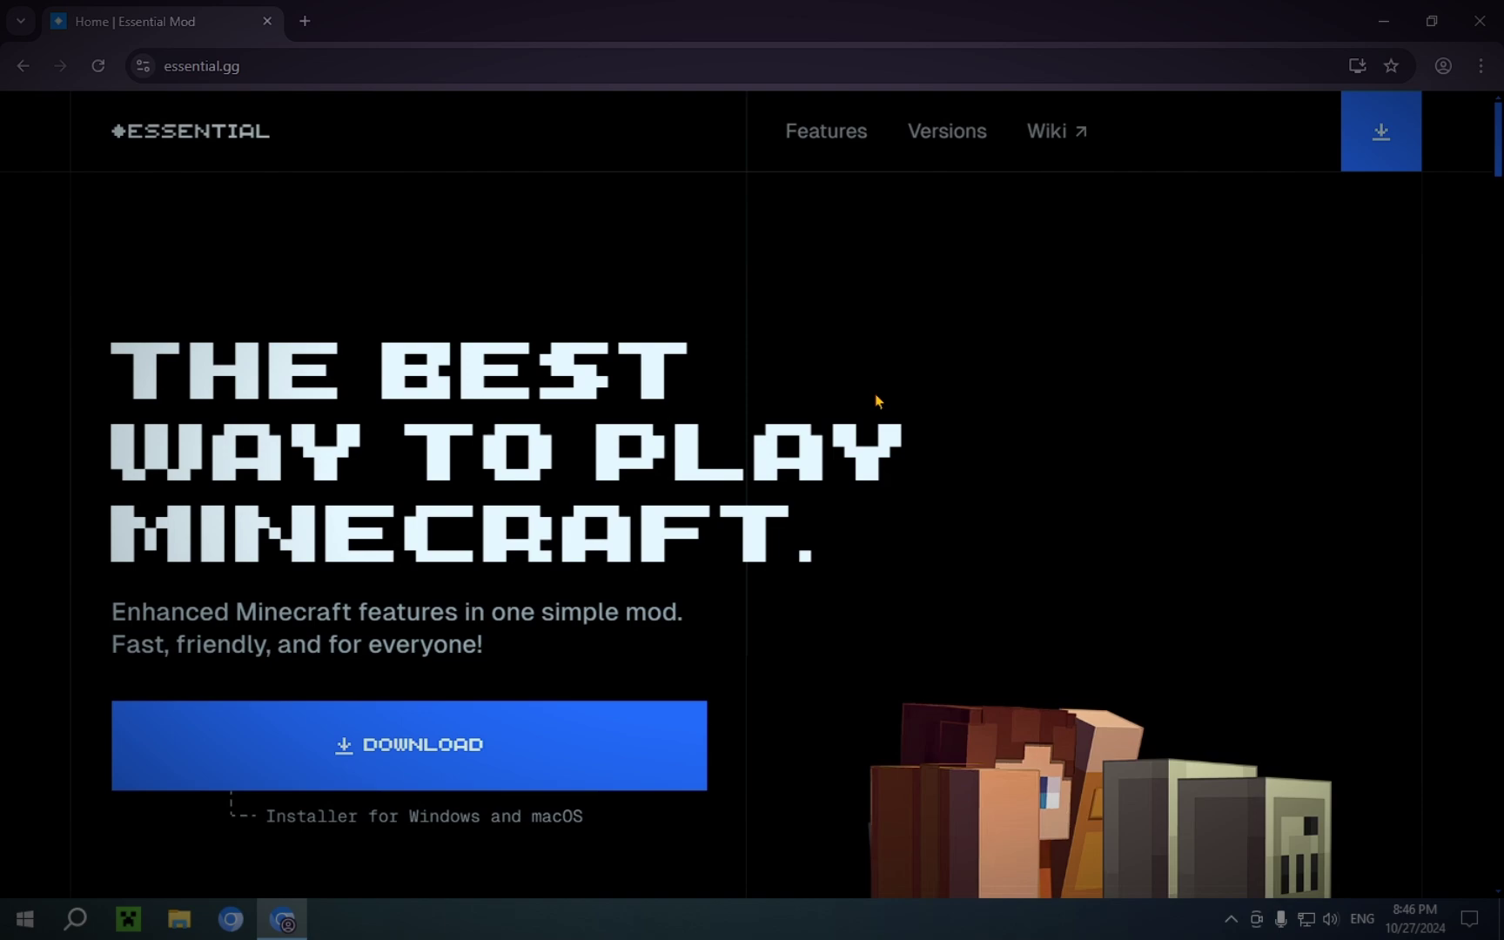
click(940, 135)
scroll(525, 430, down, 7)
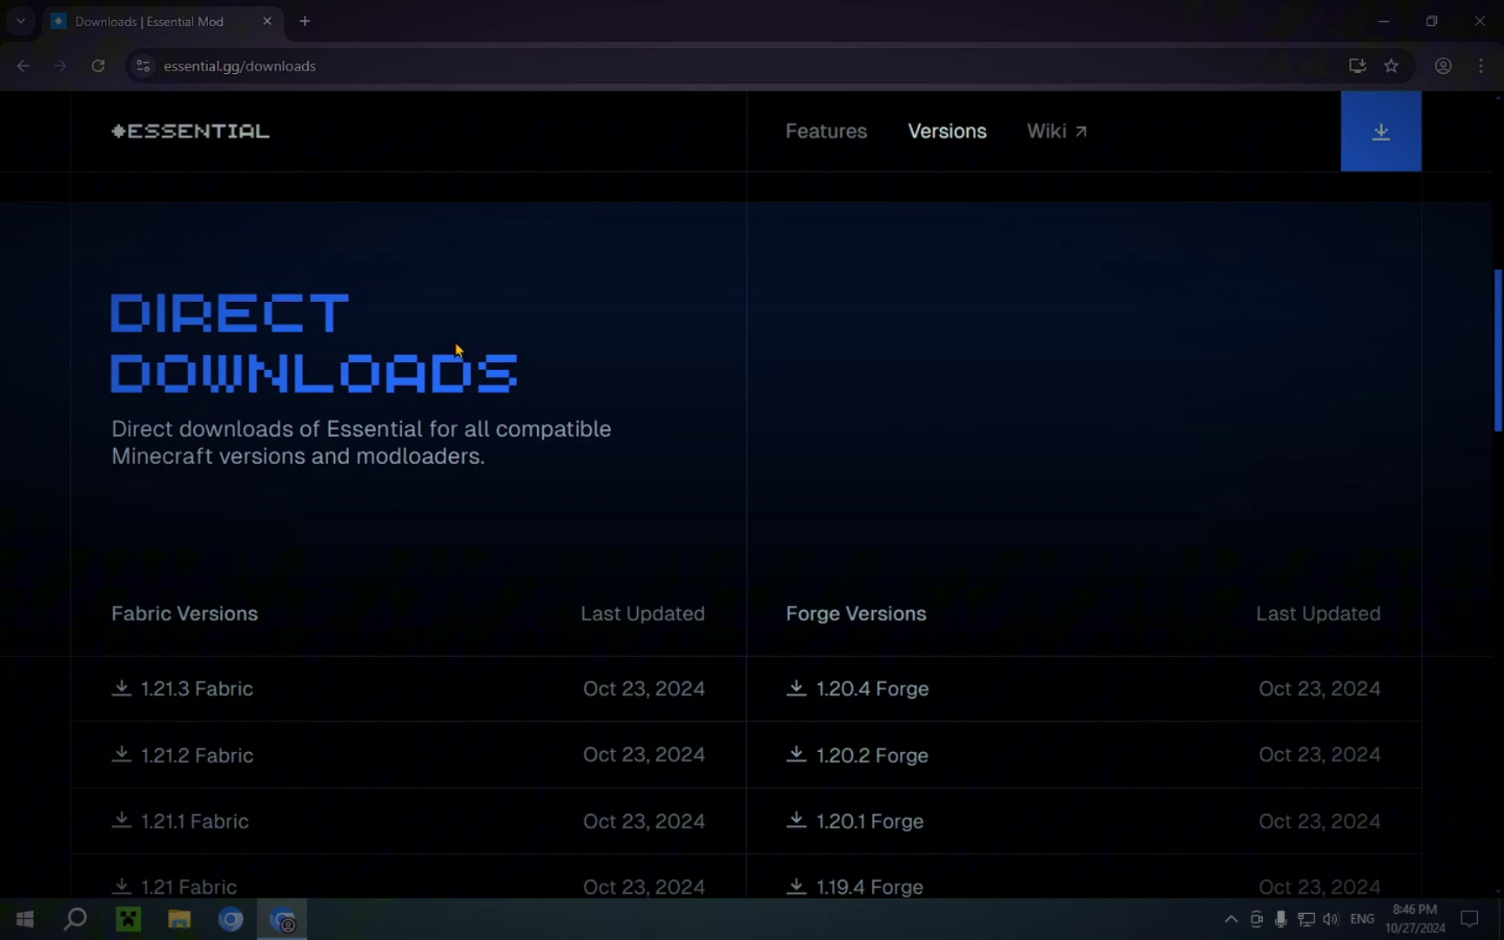
scroll(551, 355, down, 2)
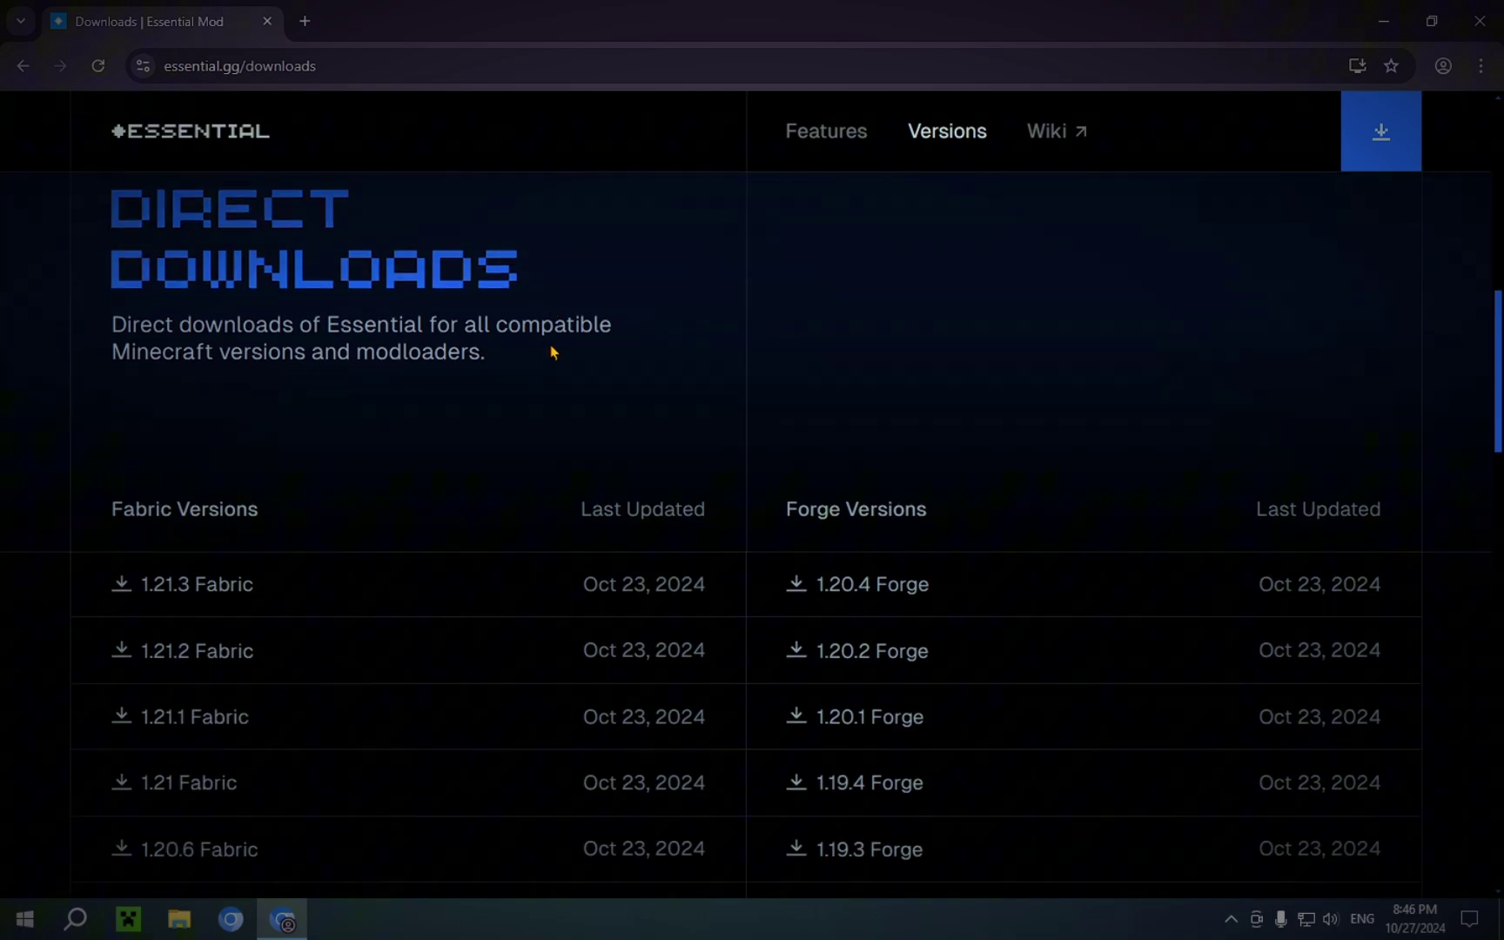
drag(118, 403, 329, 415)
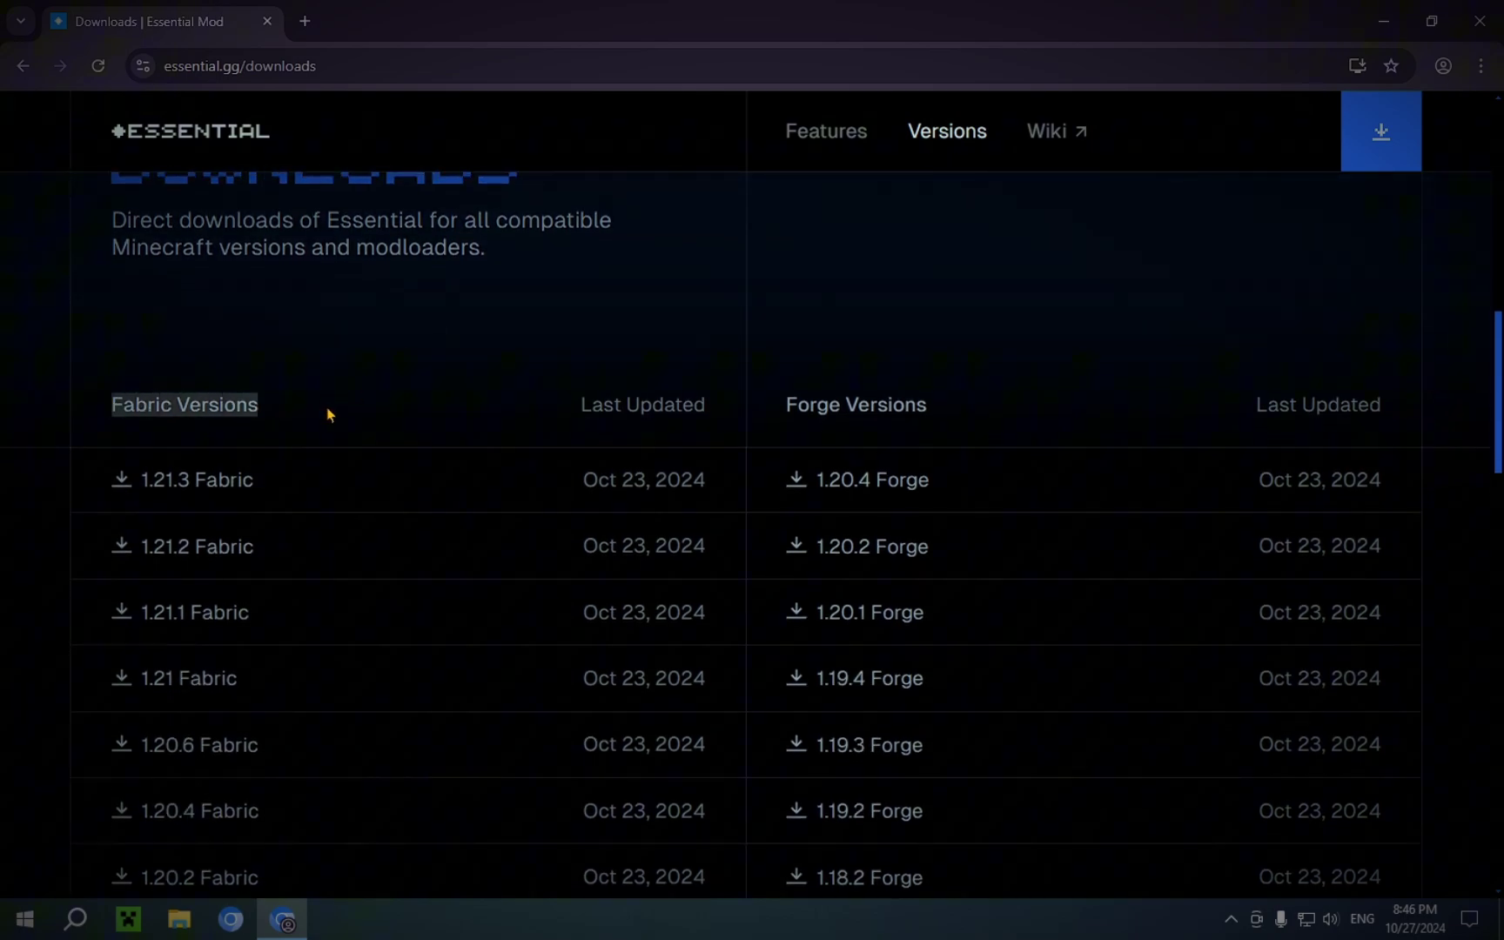
drag(777, 411, 972, 415)
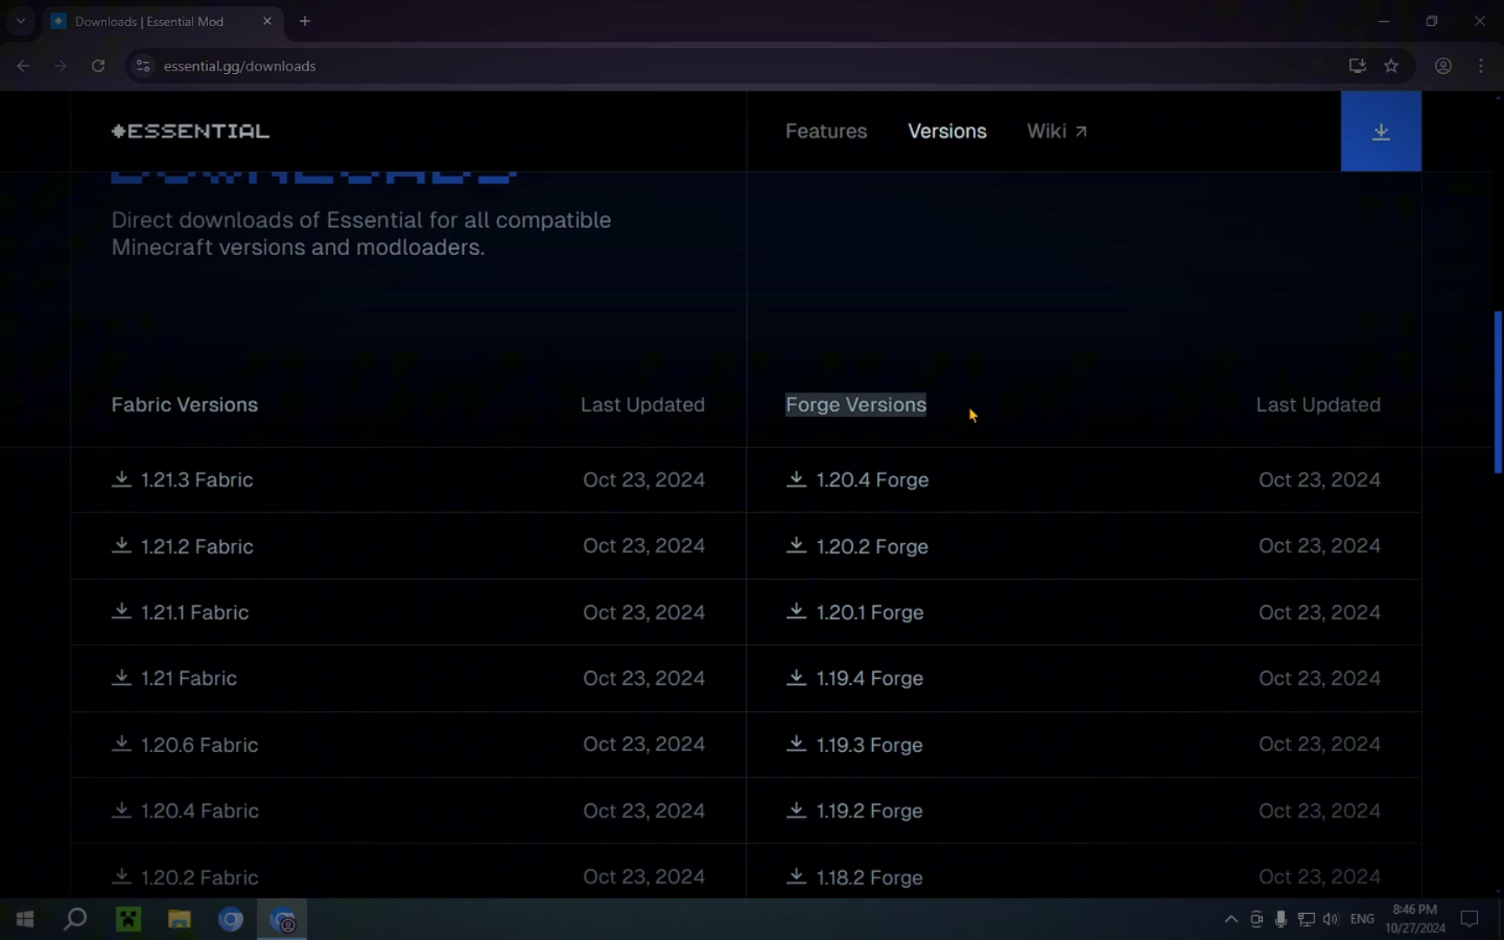
click(971, 411)
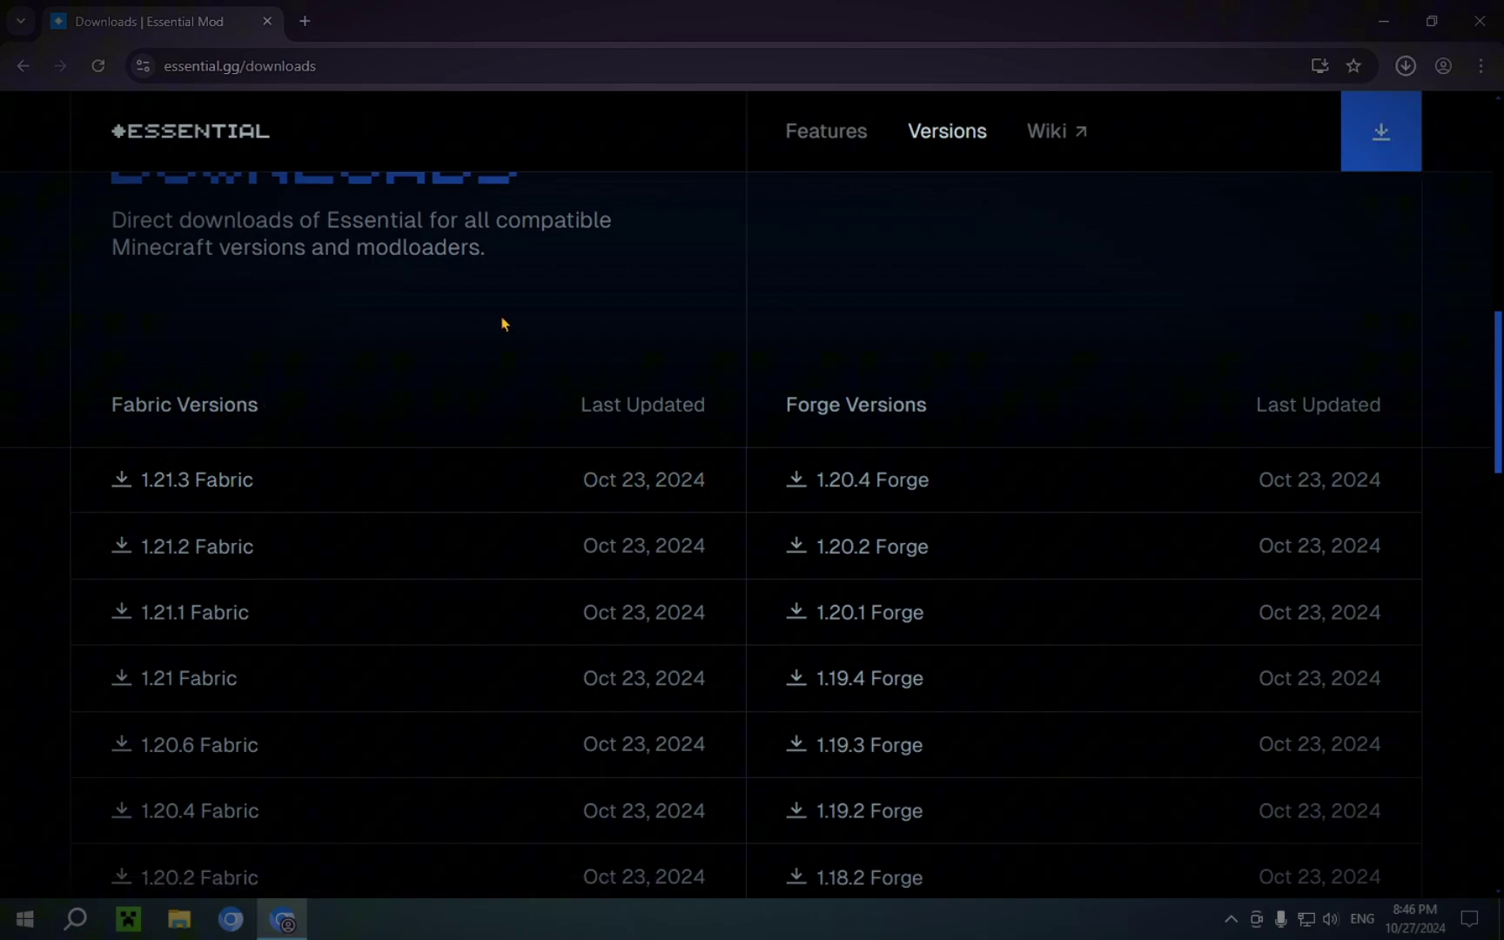
- In a new tab, search 'Fabric minecraft' and download fabric-installer-1.0.1.exe for Windows from fabricmc.net
click(306, 23)
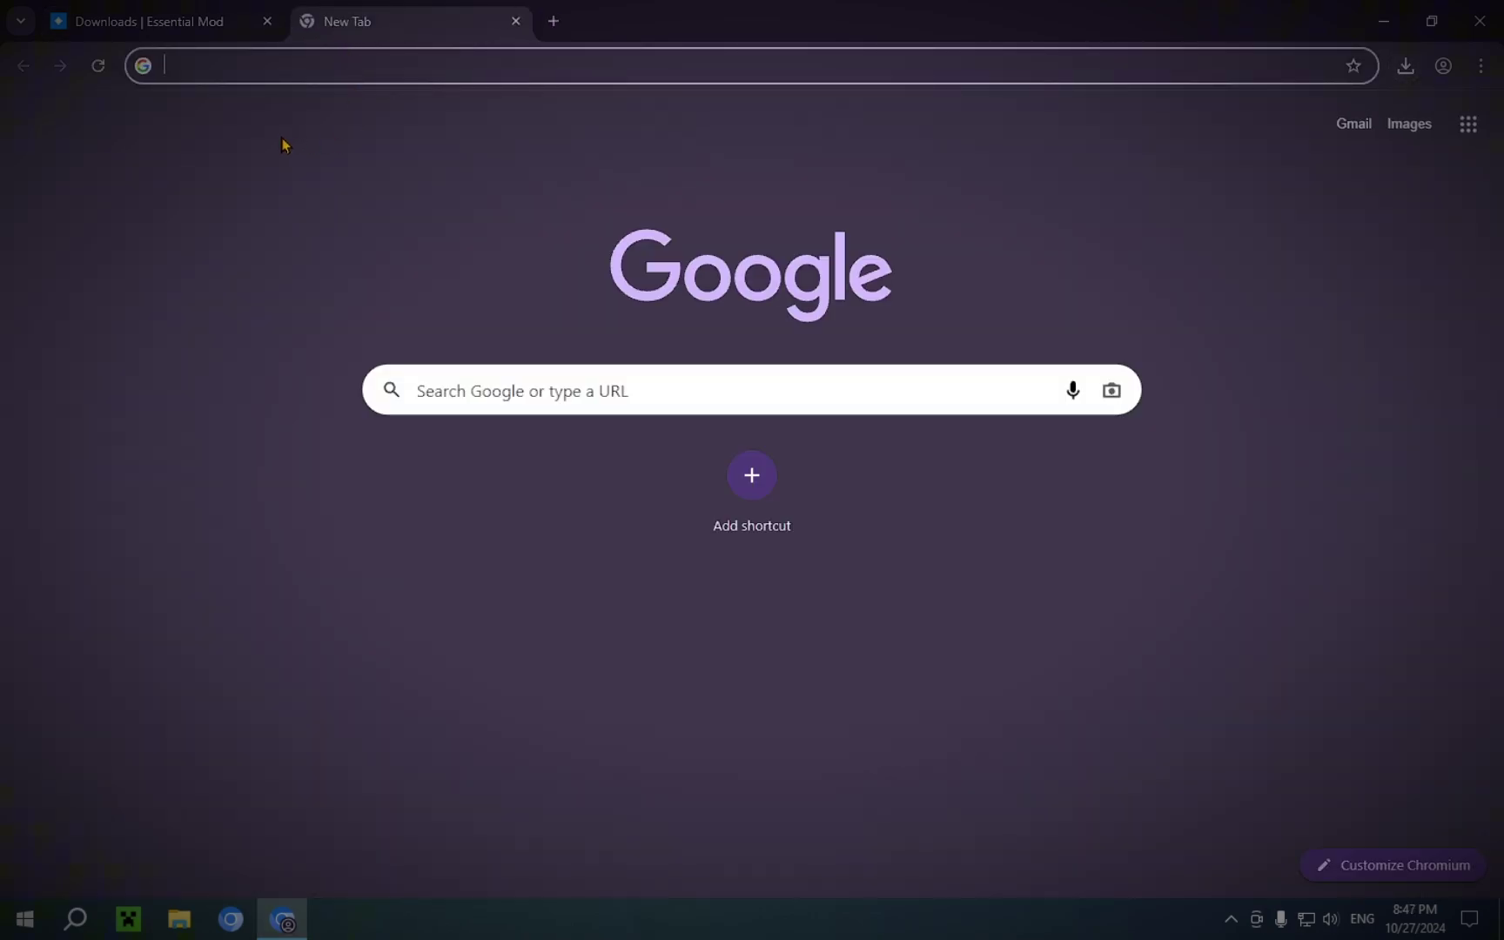
click(166, 21)
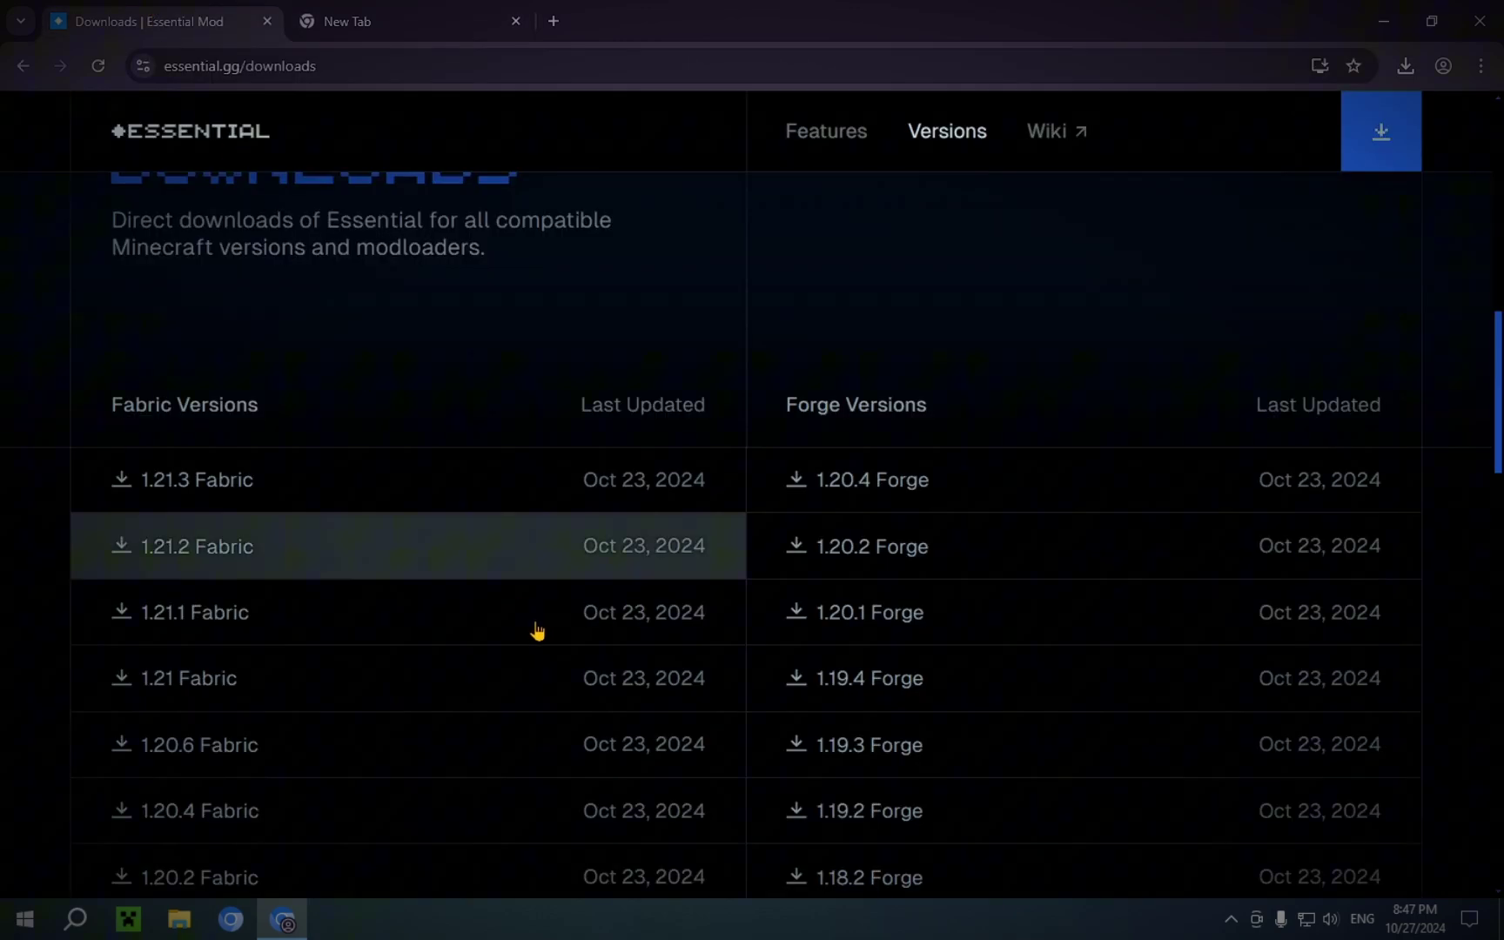
drag(109, 416, 177, 406)
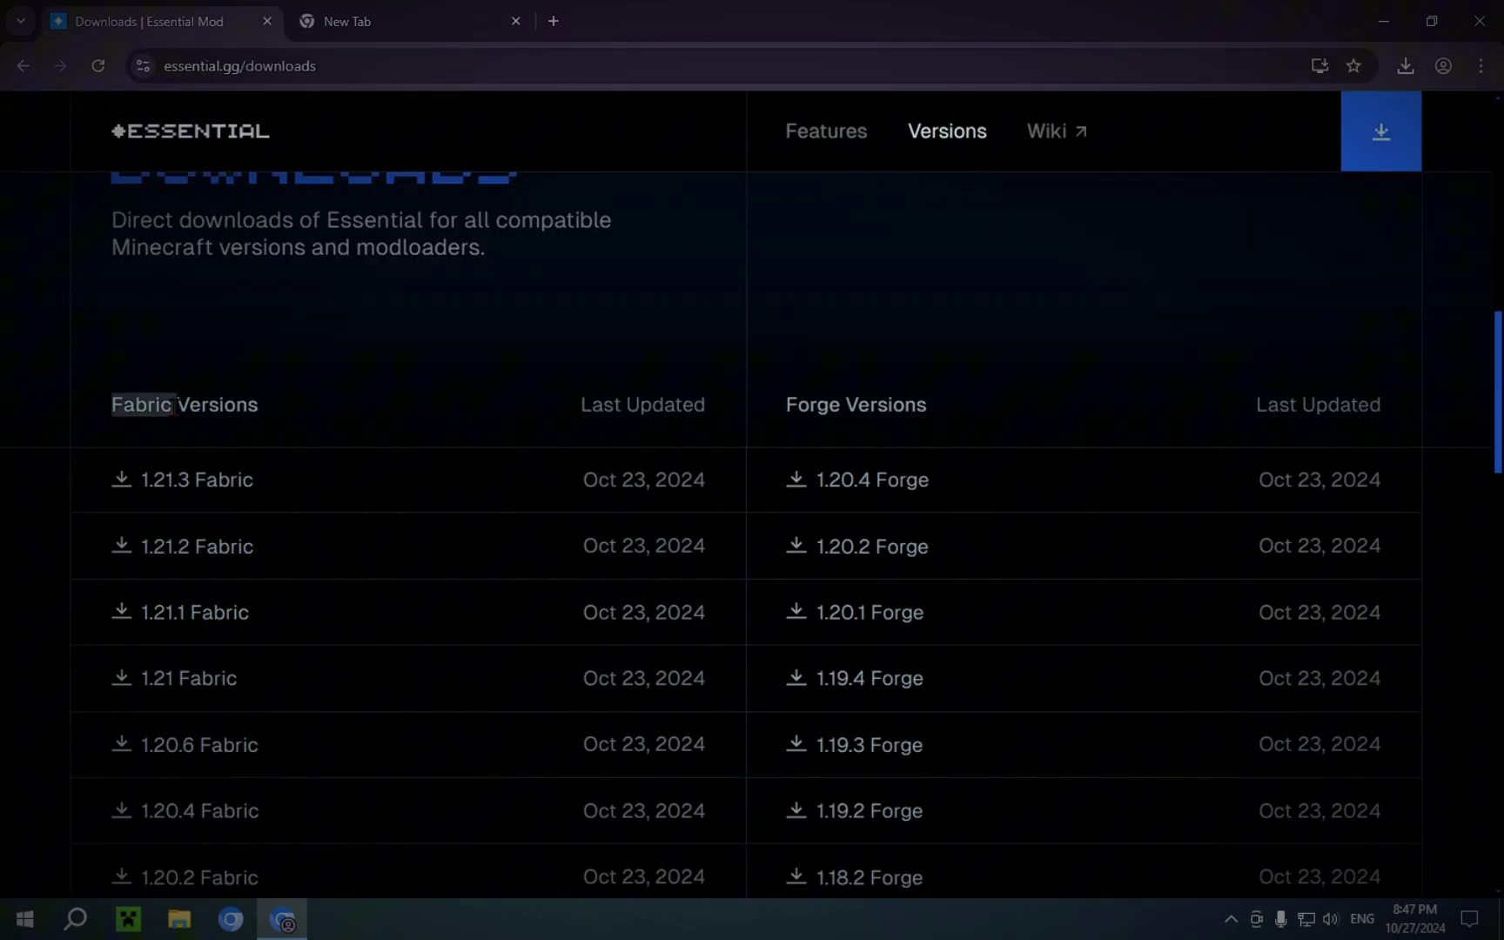
click(372, 35)
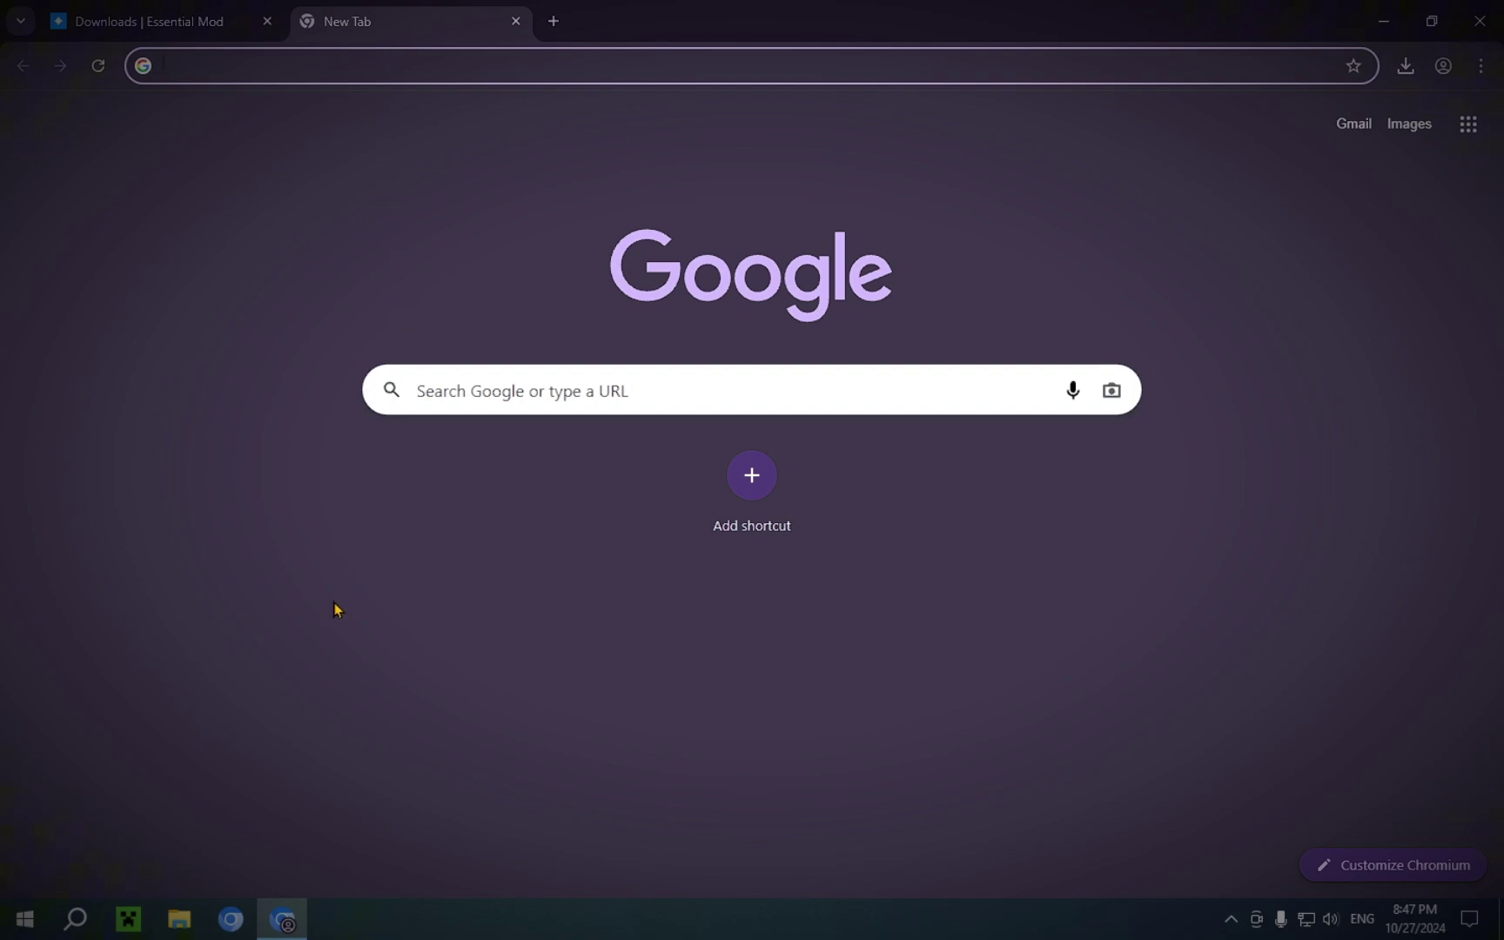
text(Fabric )
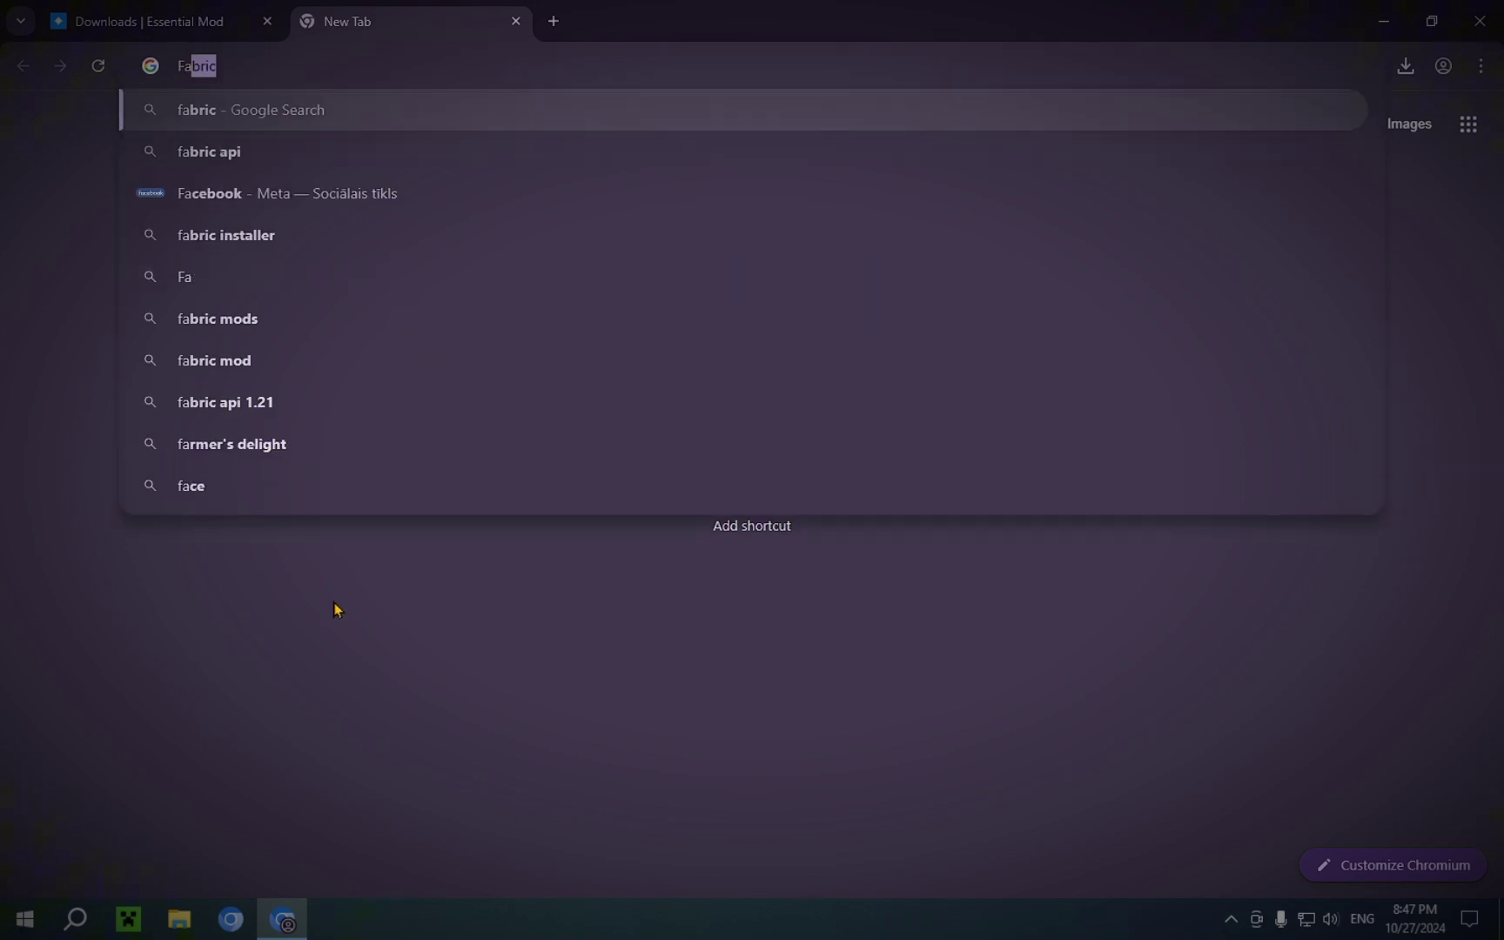
text(minecraf)
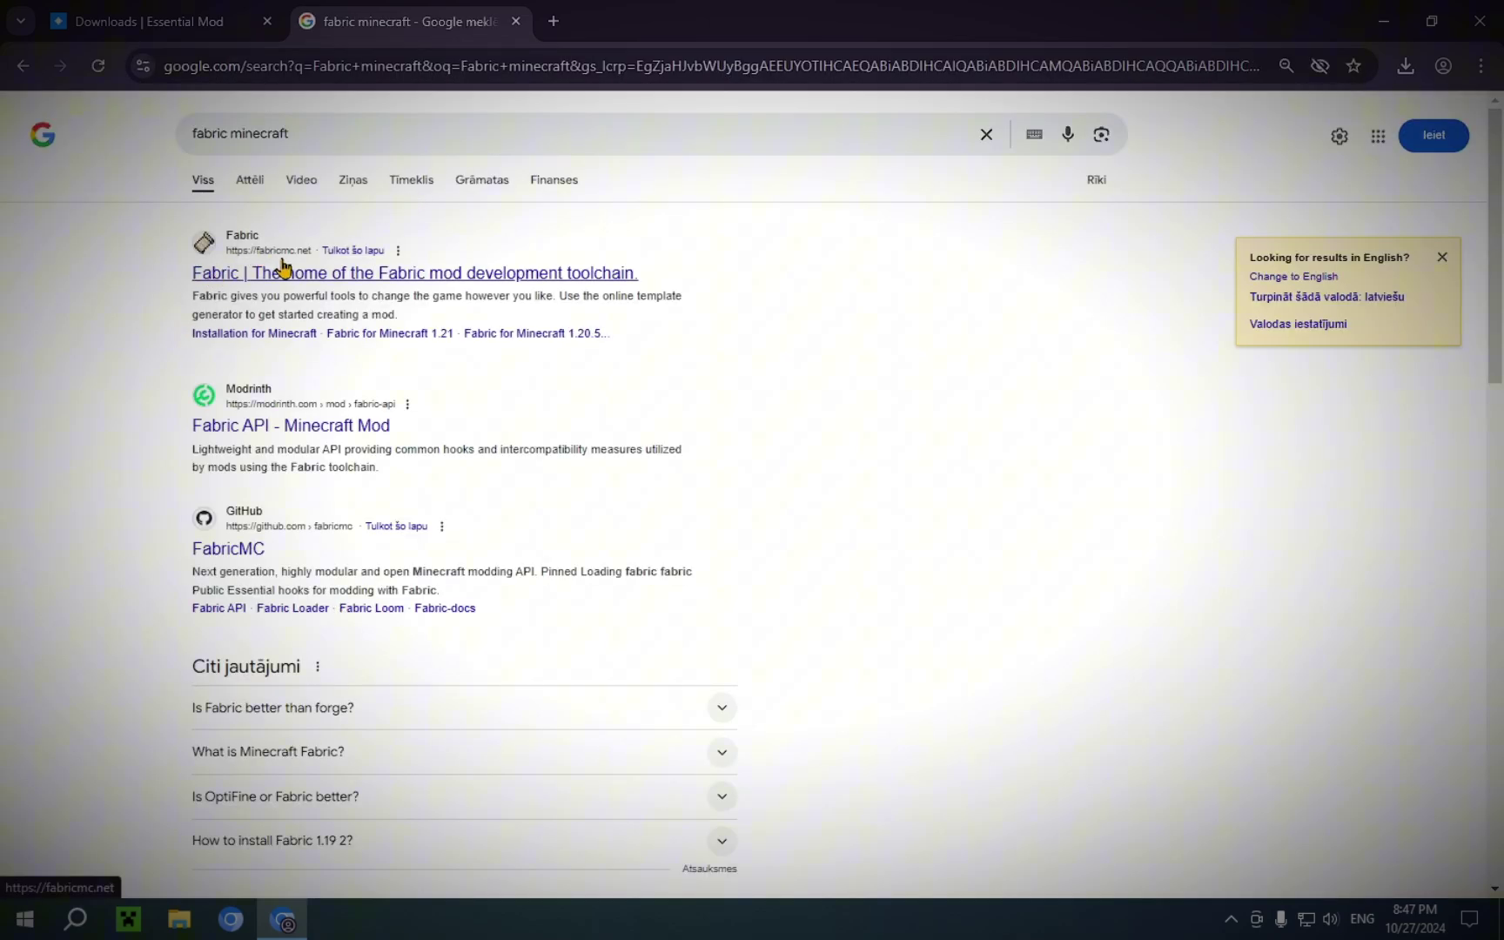
click(275, 285)
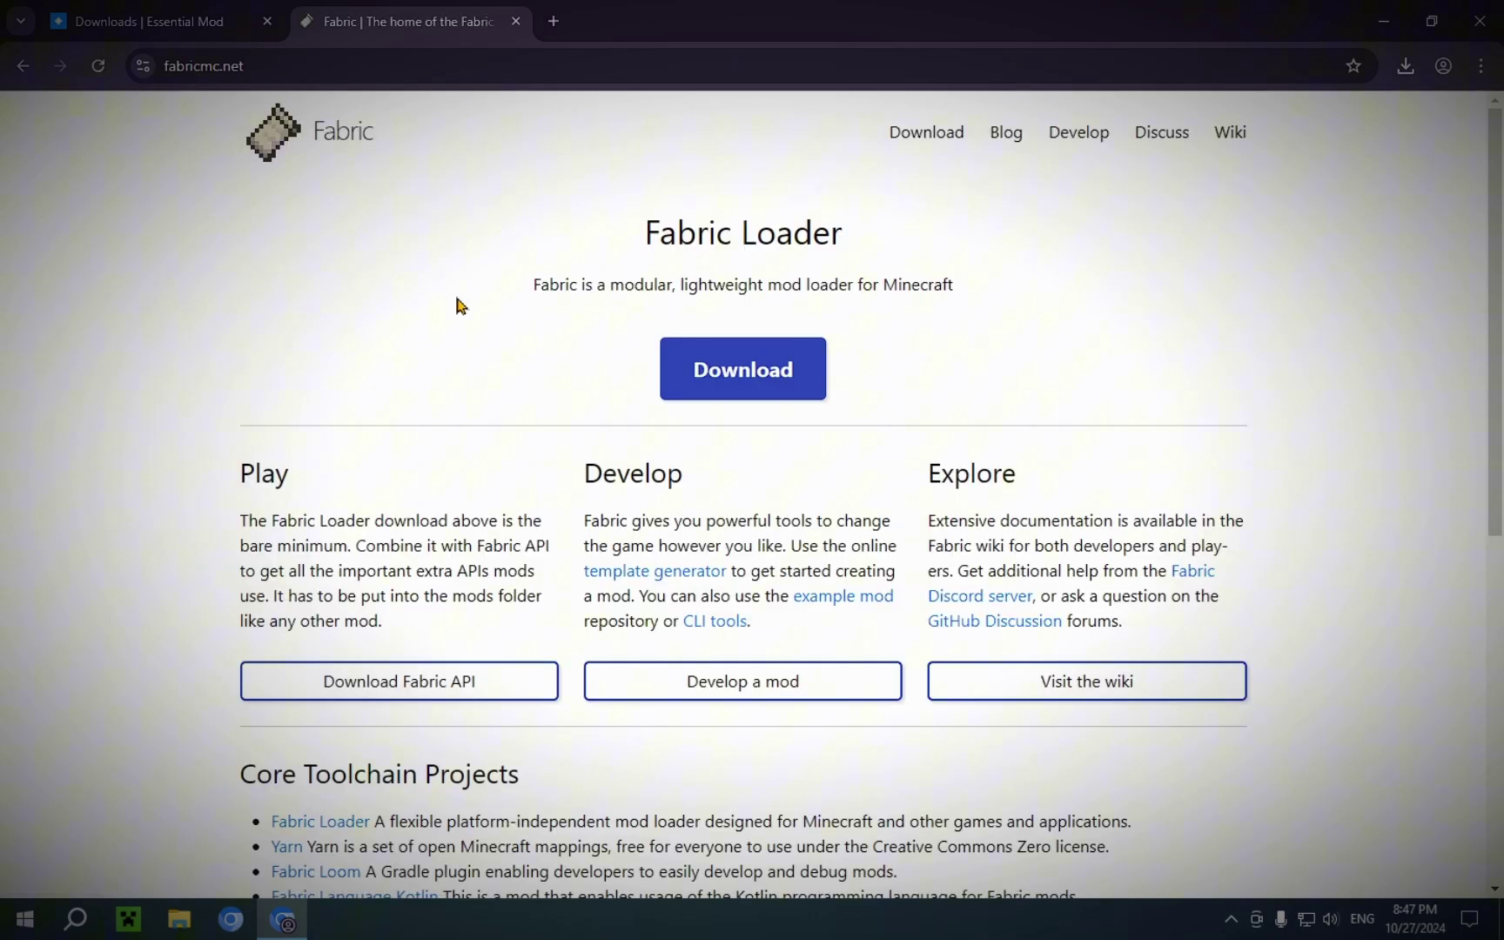
click(742, 359)
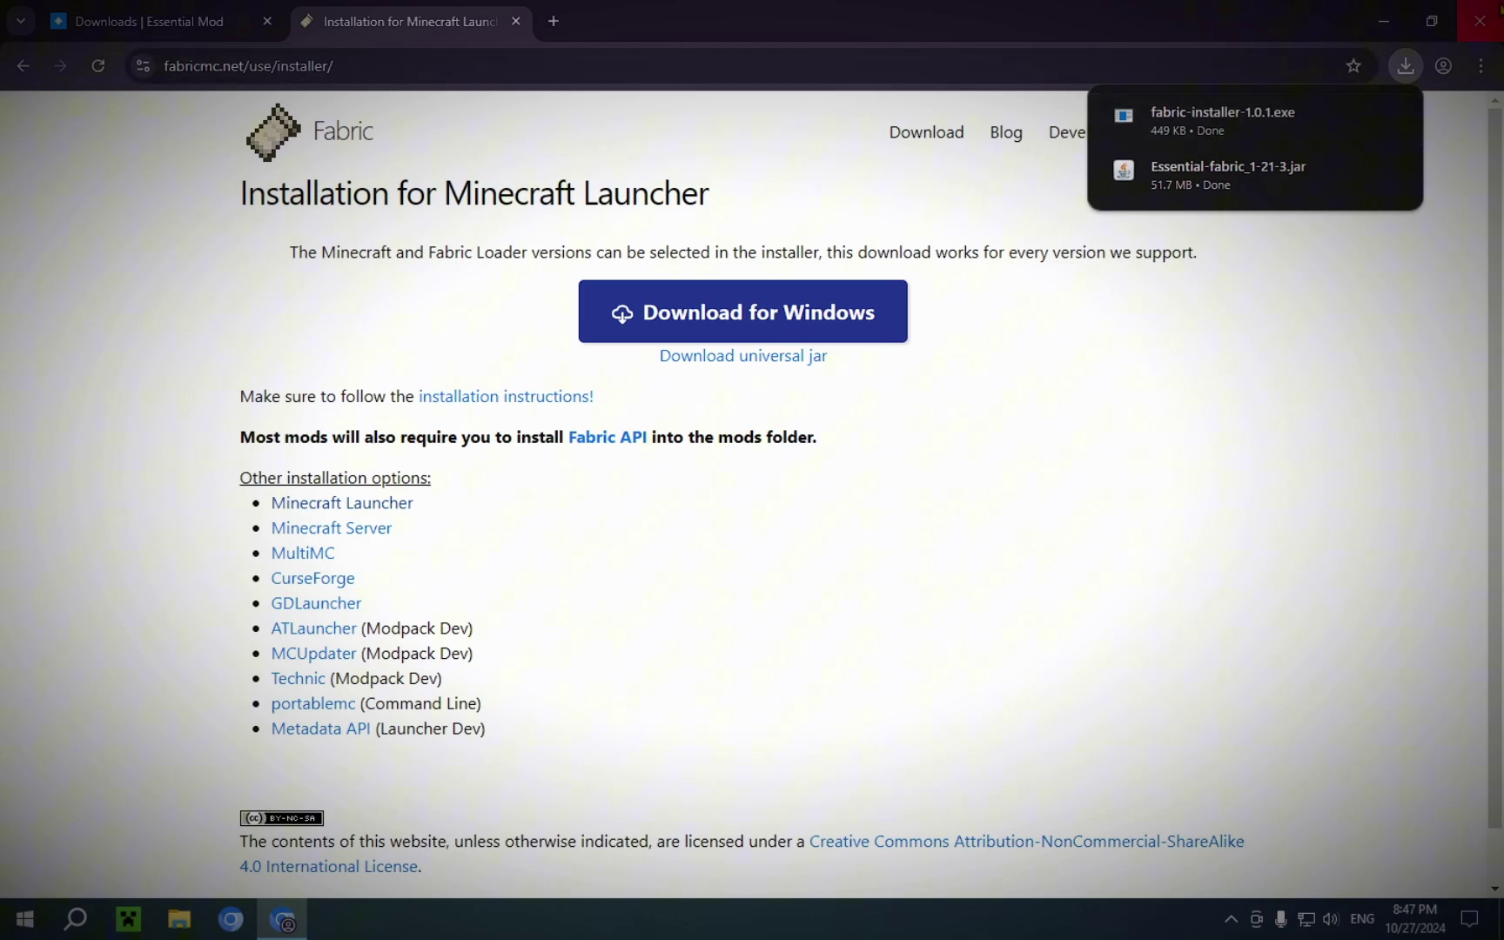
- Close the browser and view the Downloads folder holding the installer and Essential jar
click(1480, 21)
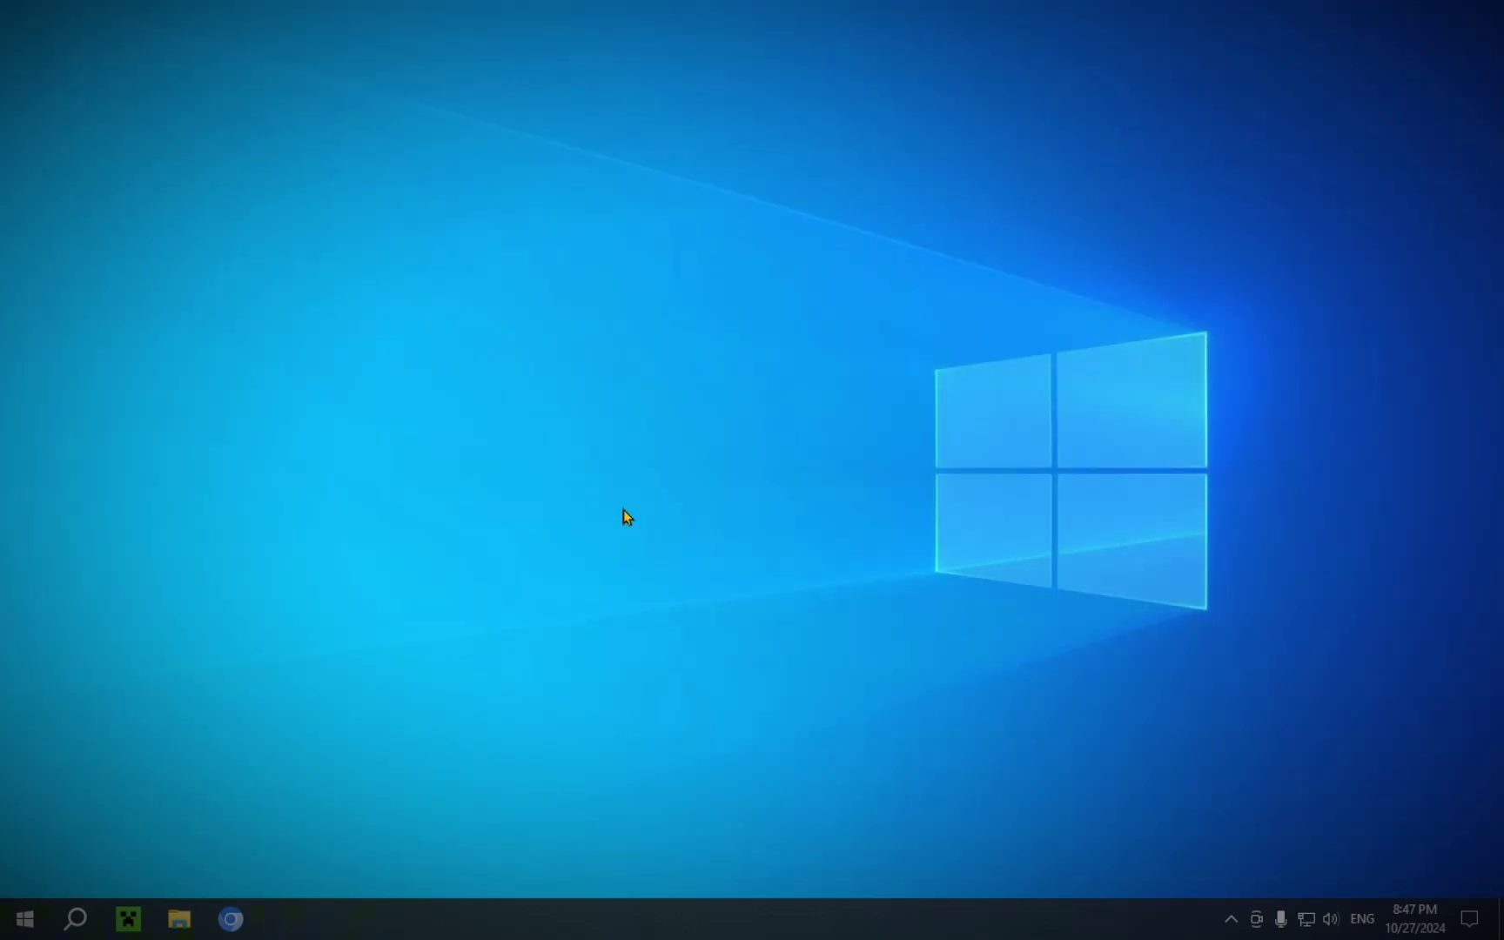
click(178, 924)
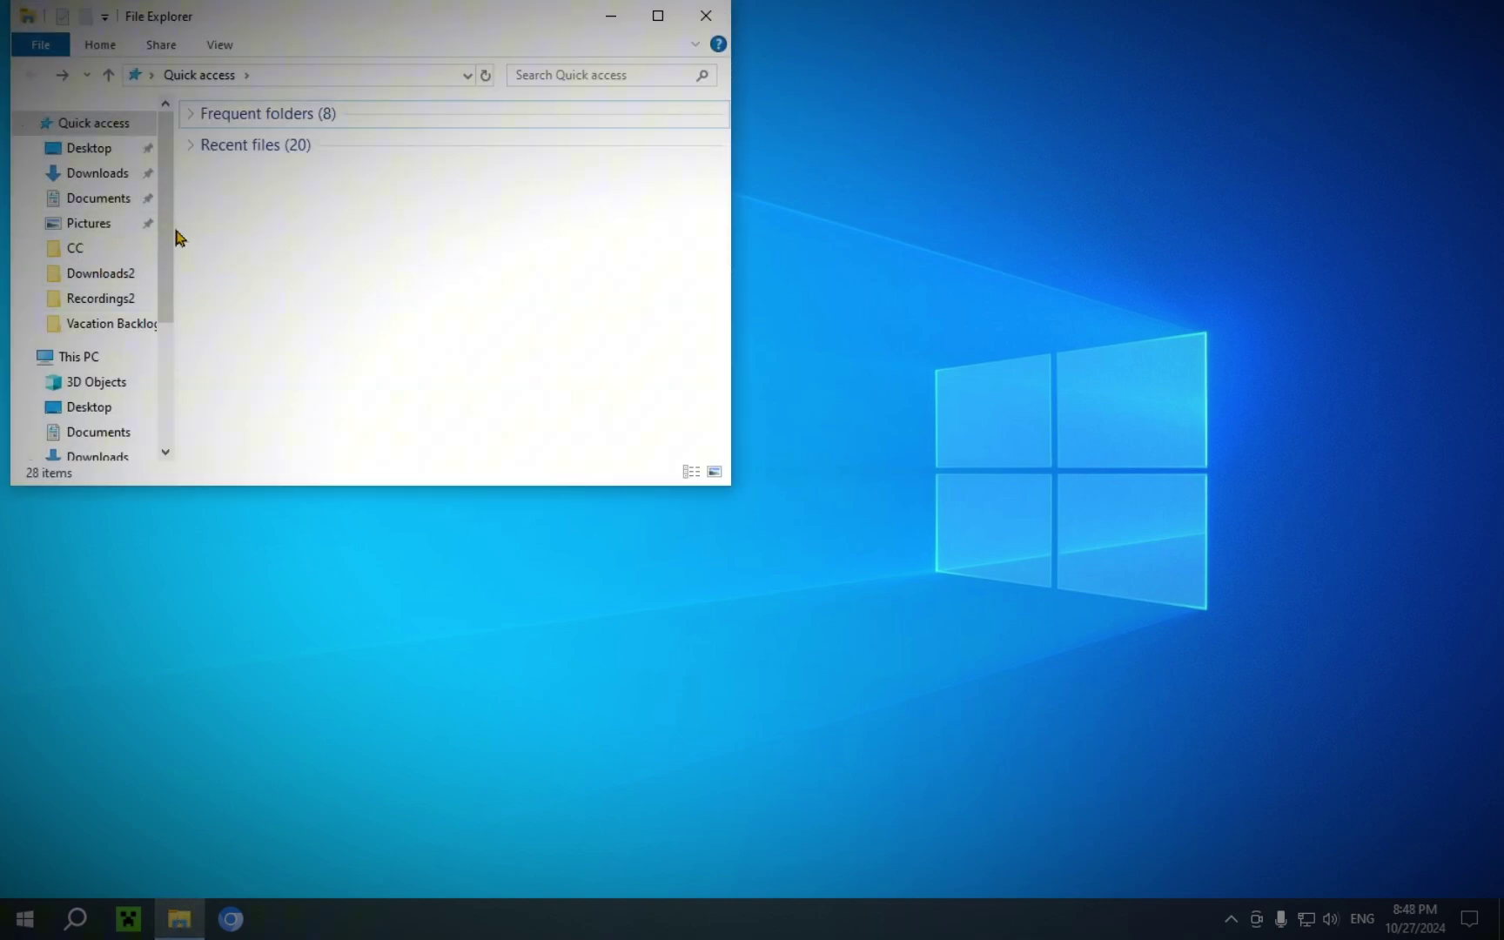
click(96, 173)
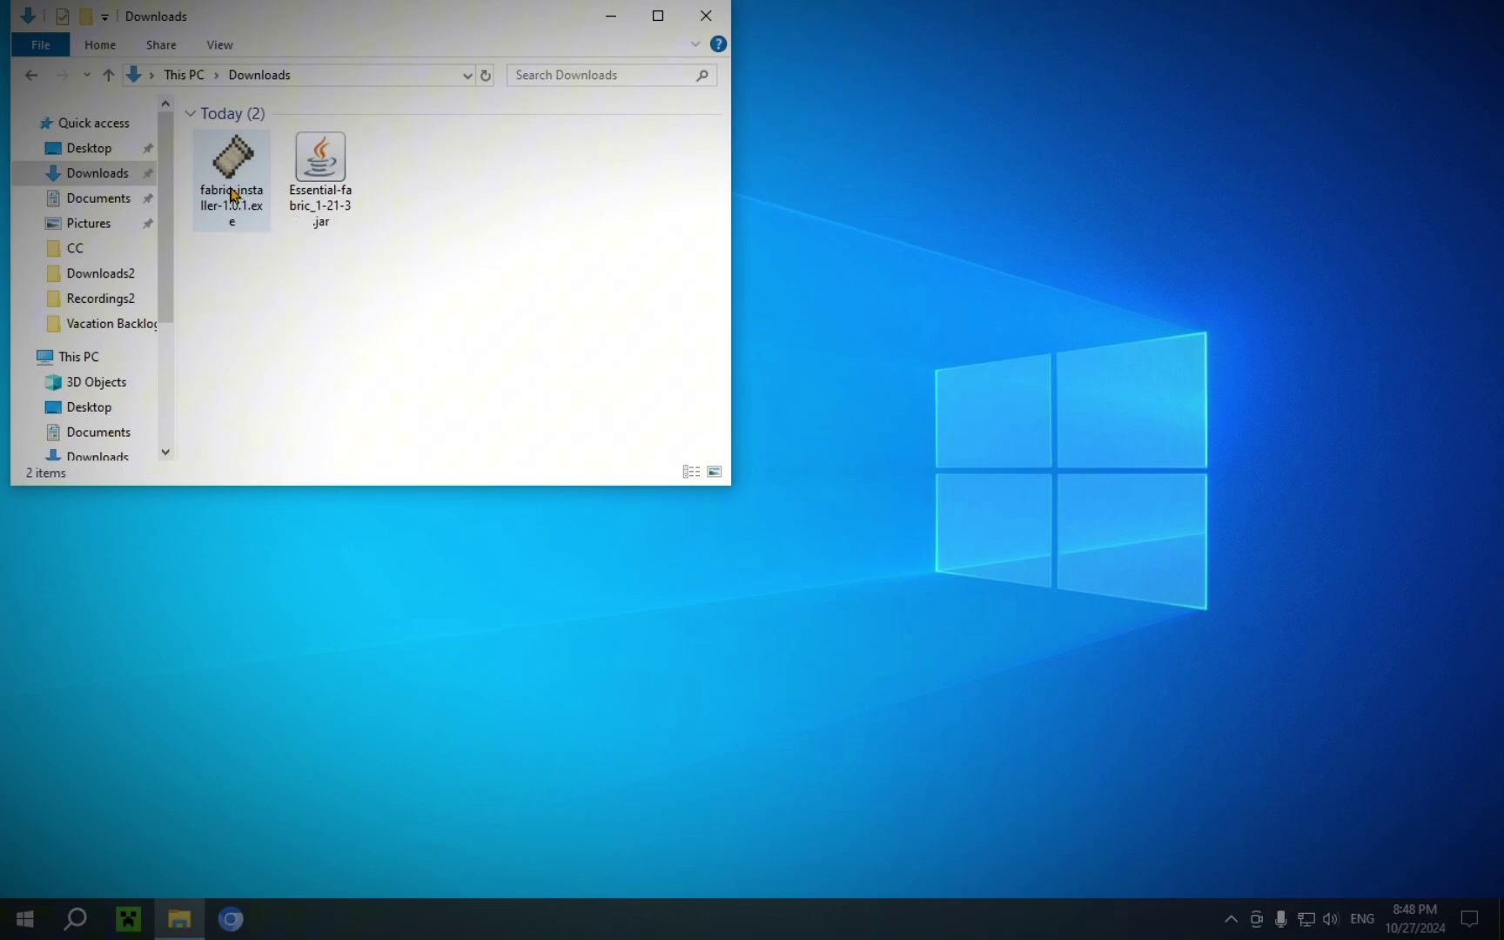
- Run fabric-installer-1.0.1.exe to install Loader 0.16.7 for 1.21.3, then close the installer
double_click(232, 230)
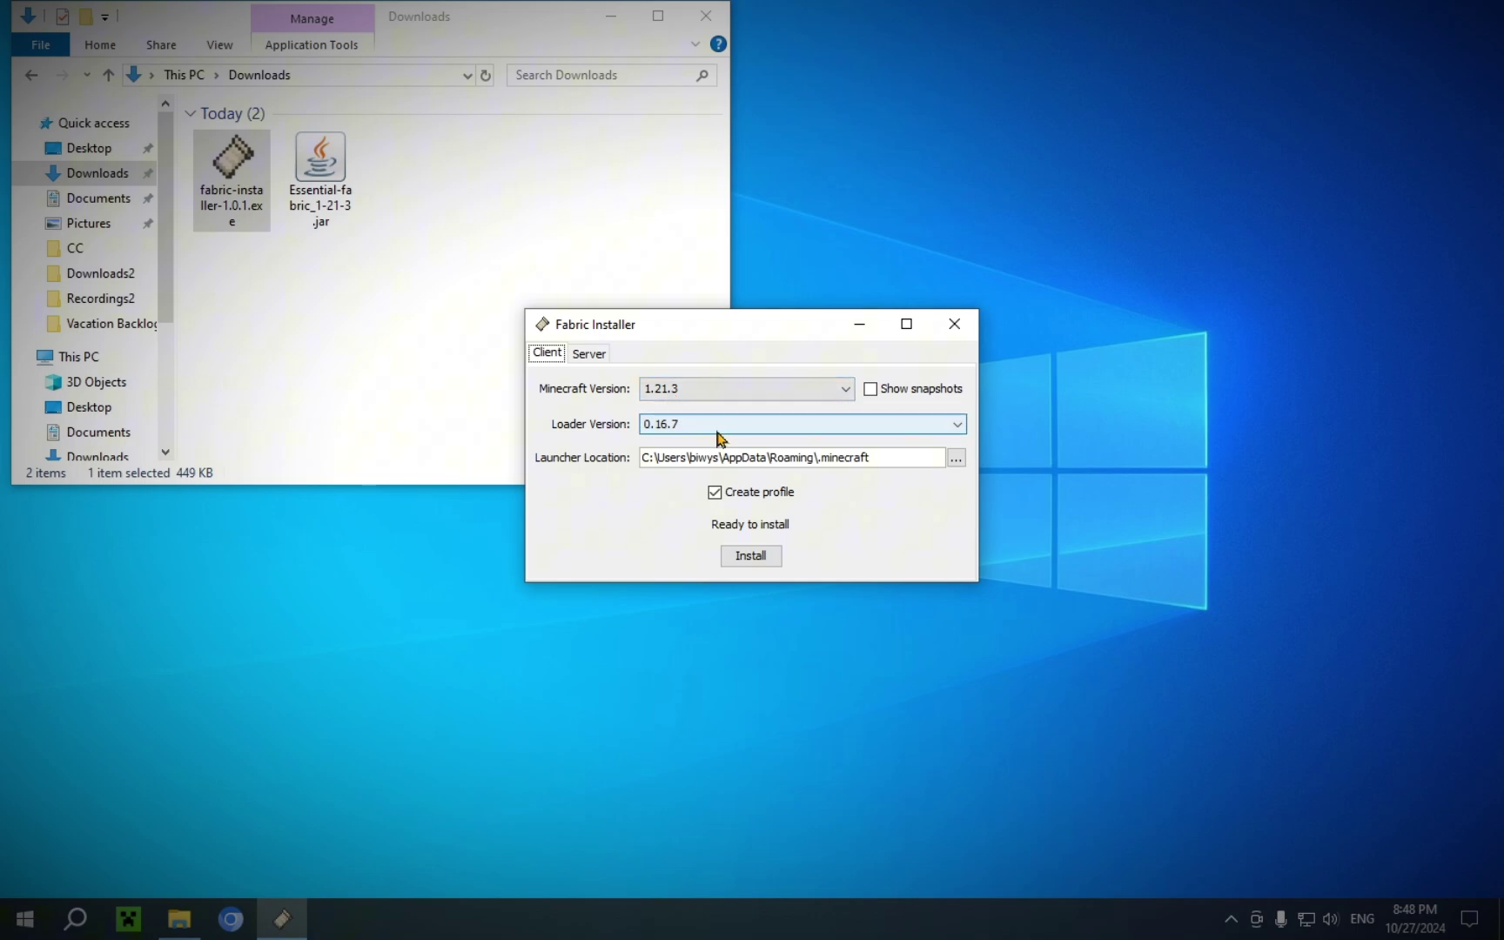
click(754, 561)
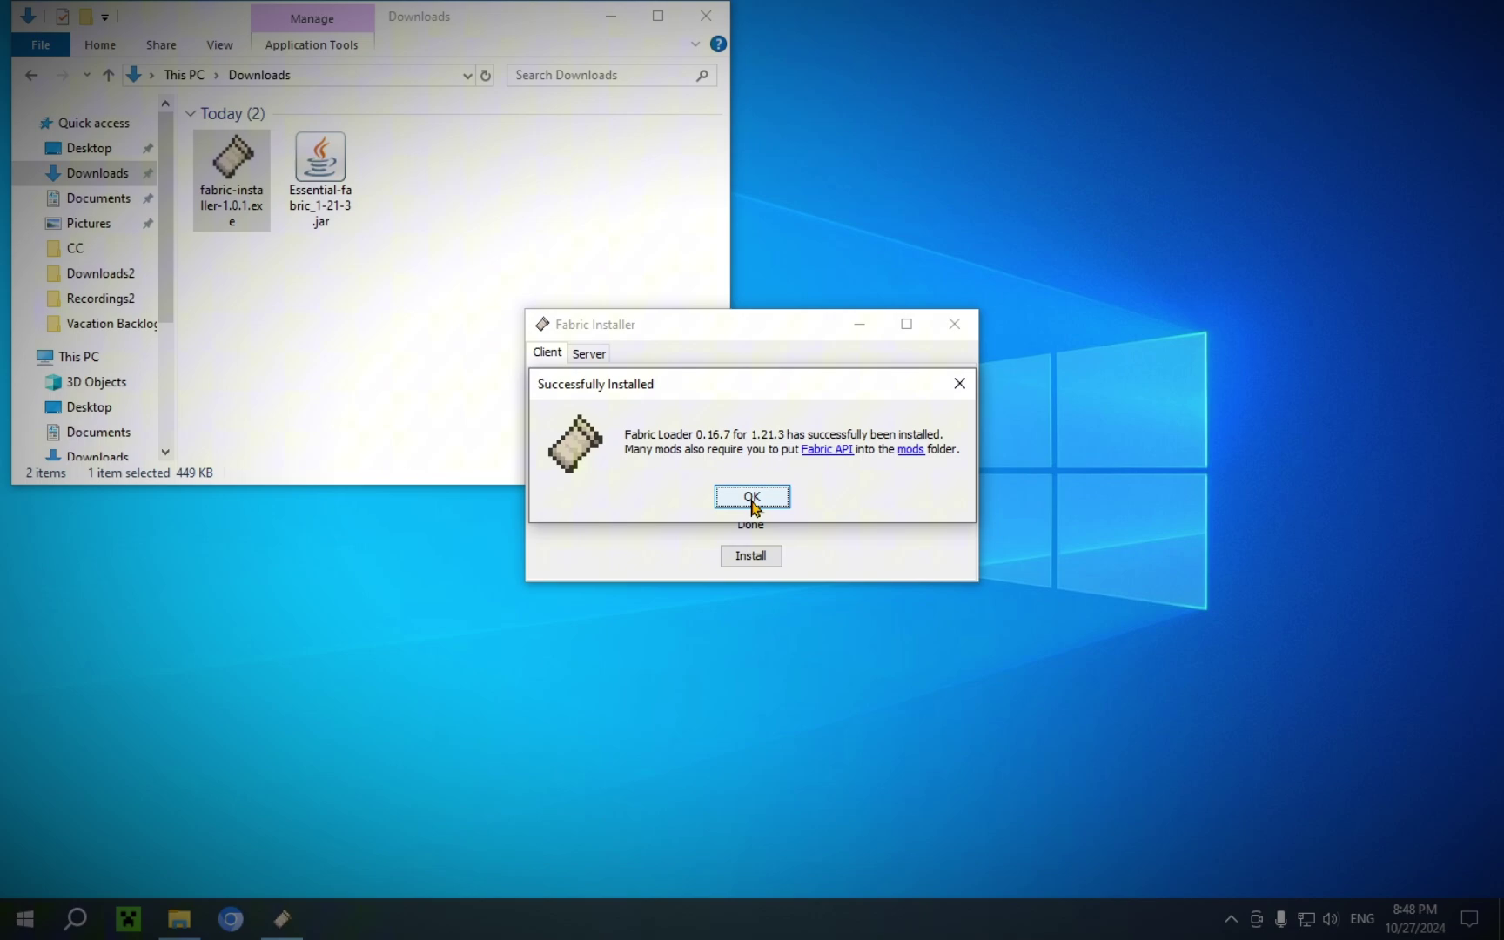
click(752, 497)
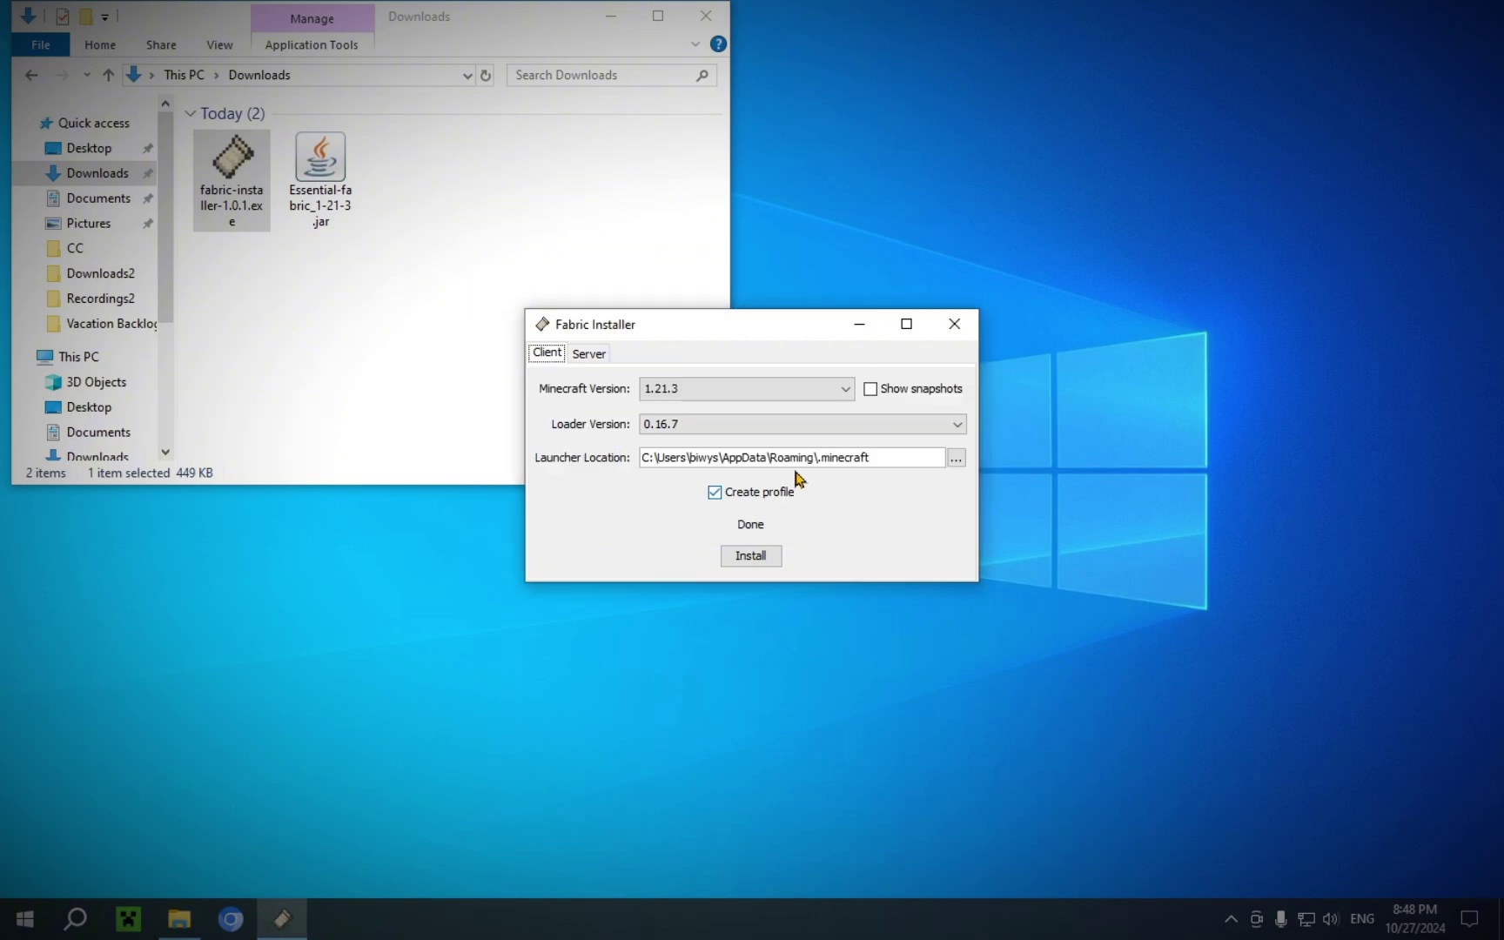
click(954, 324)
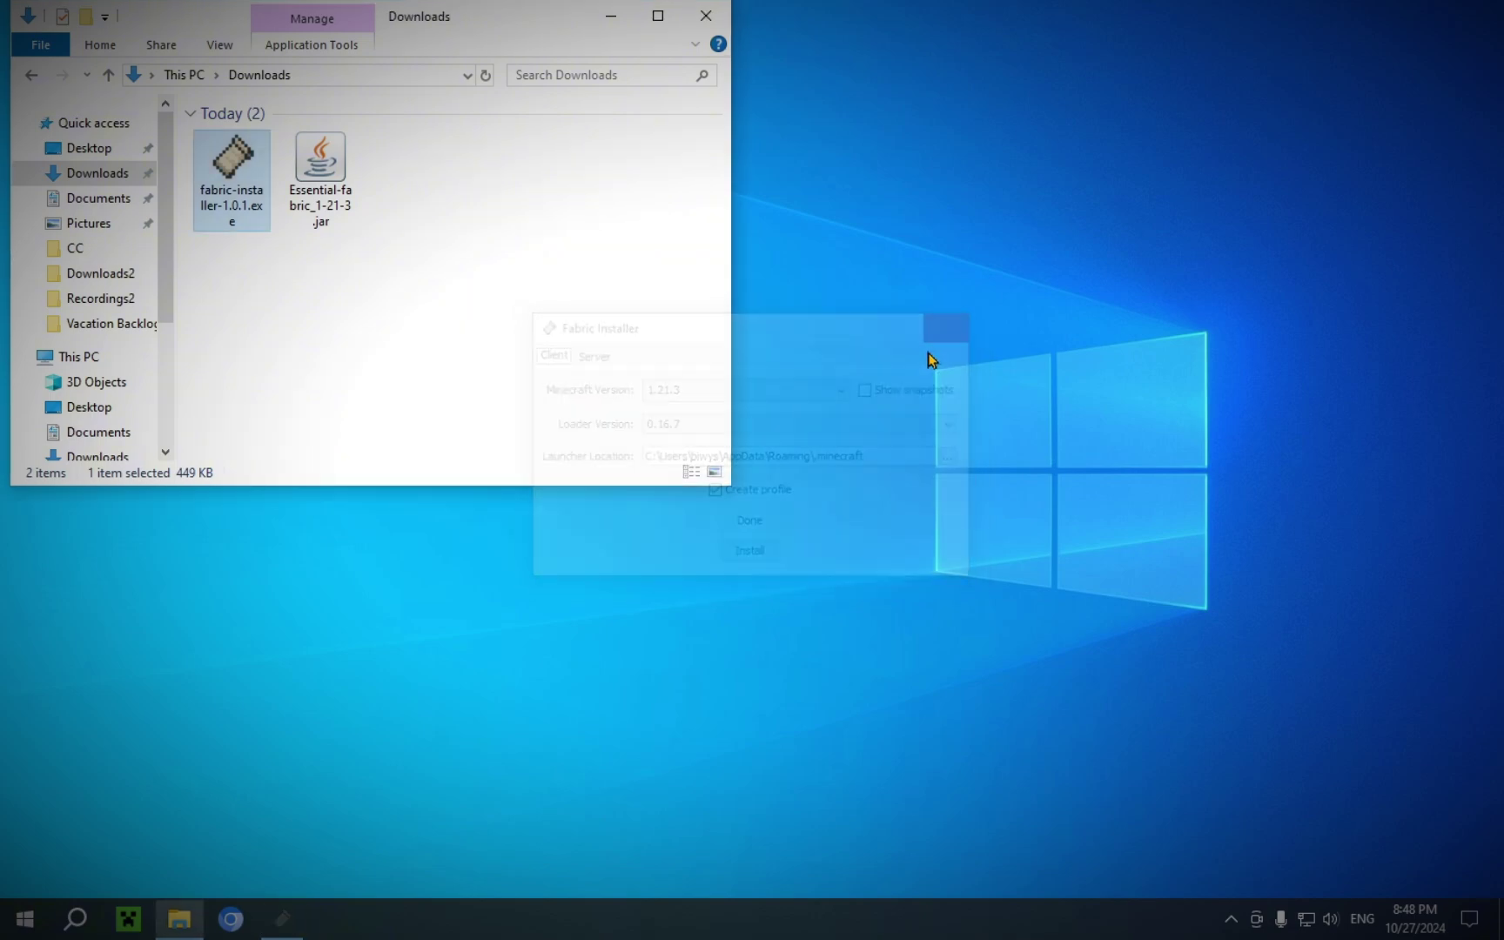
- In the launcher's Installations list, open the fabric-loader-1.21.3 game folder (.minecraft)
click(129, 919)
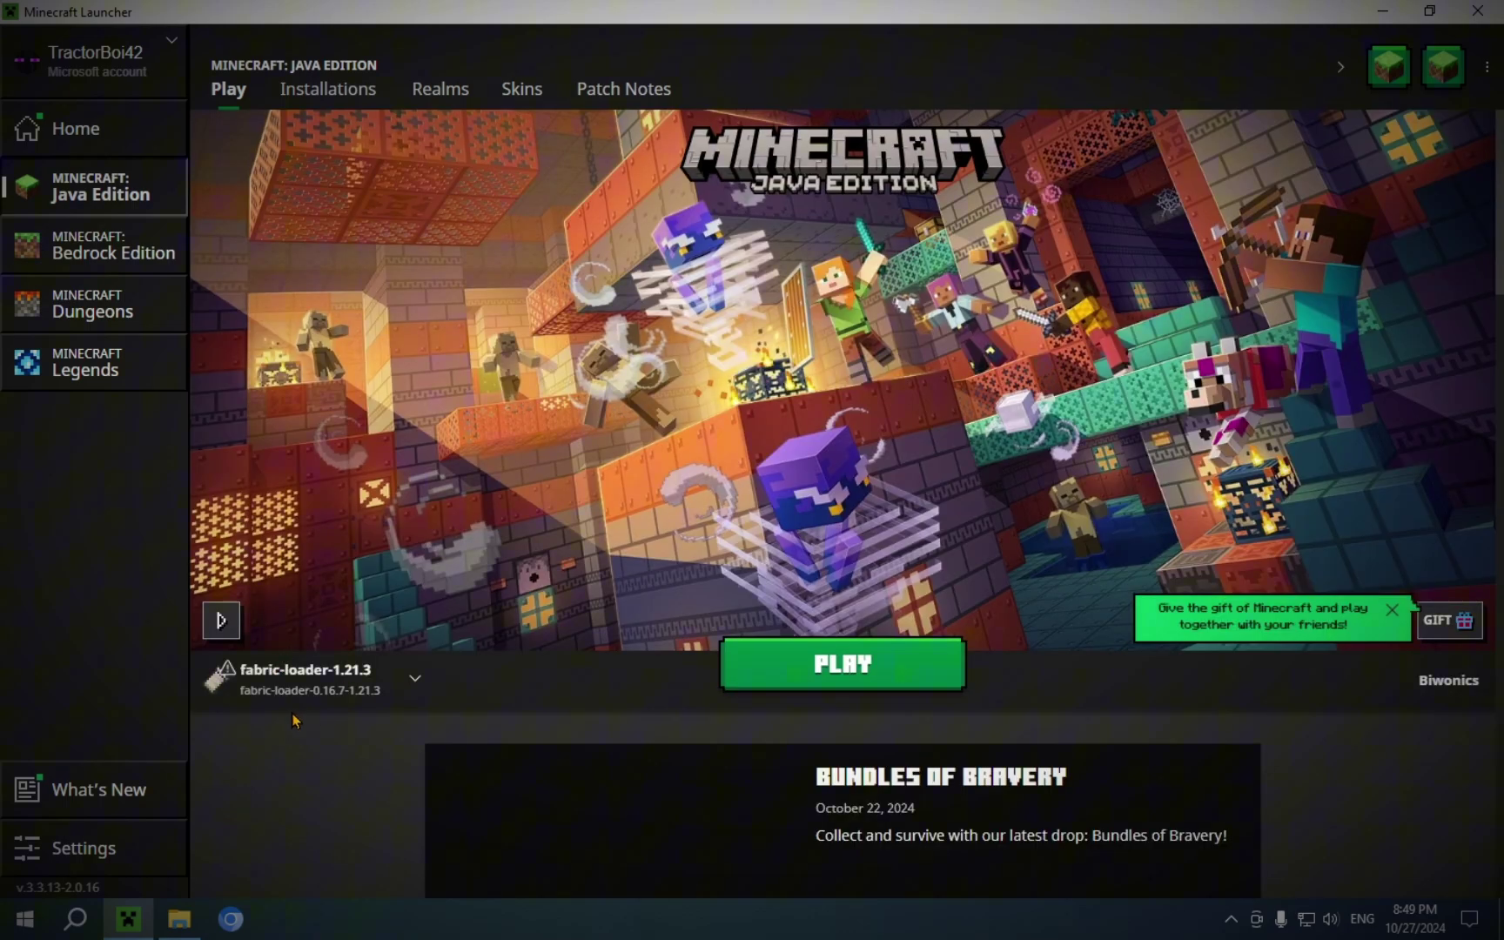
click(327, 94)
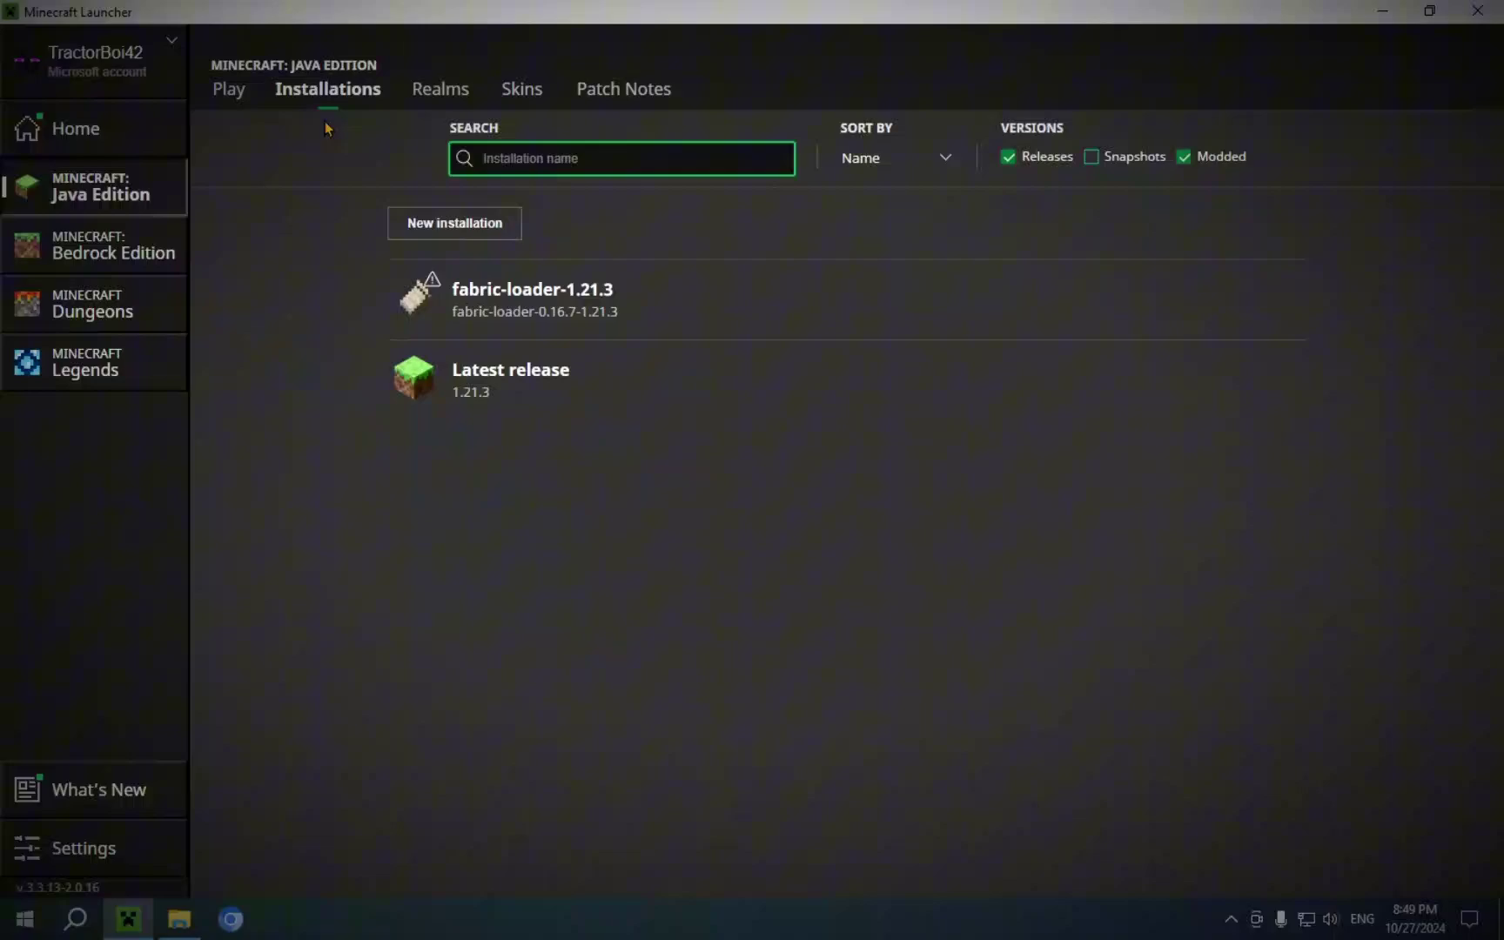
mouse_move(1248, 296)
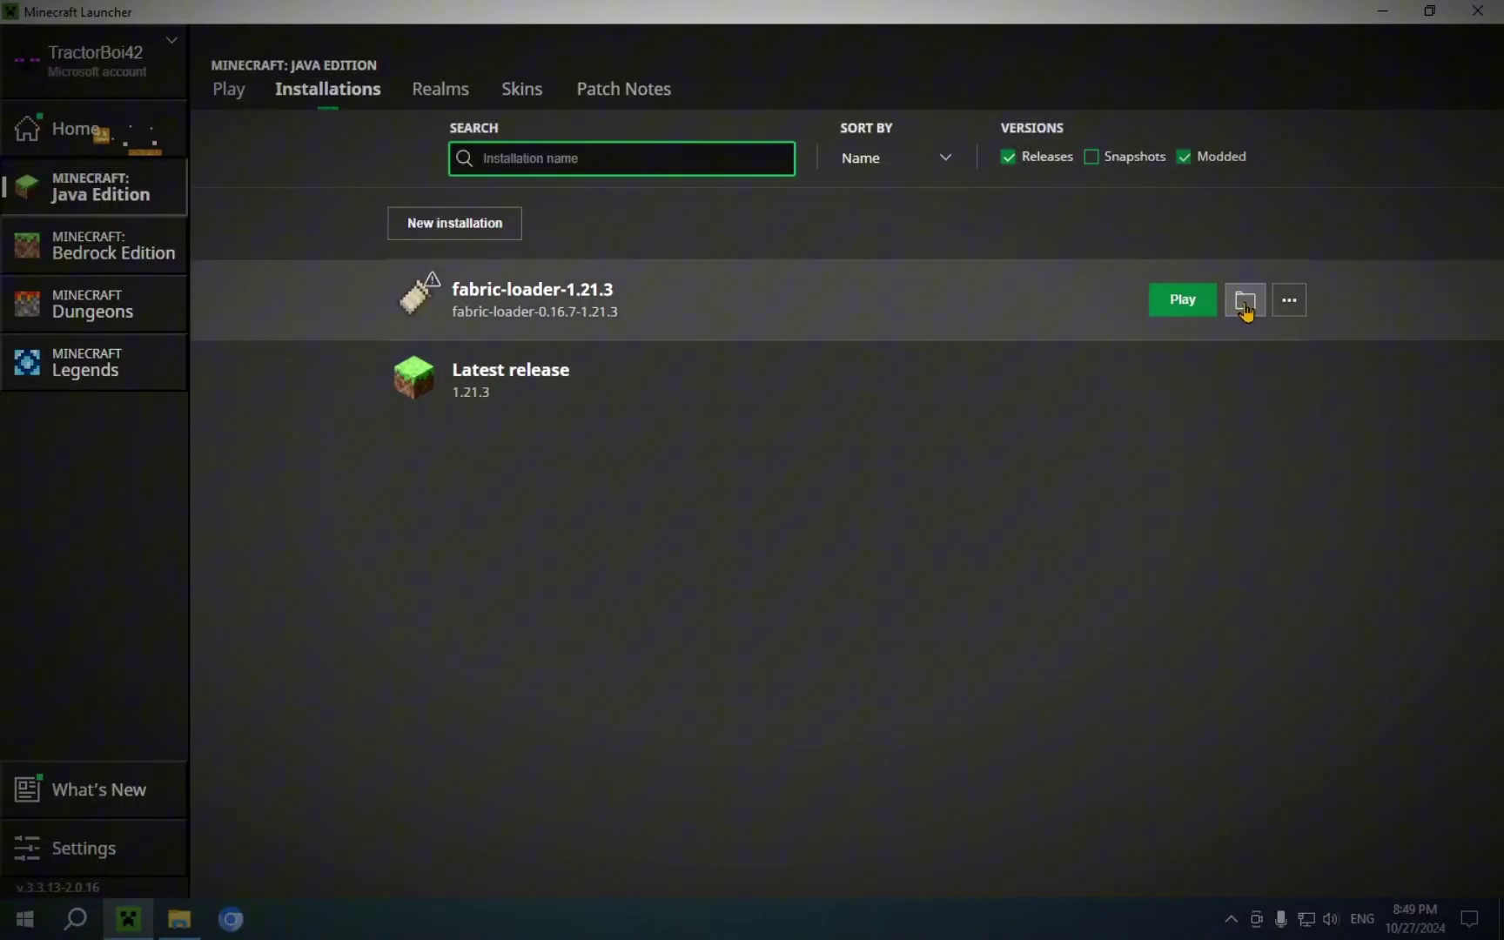
click(1245, 309)
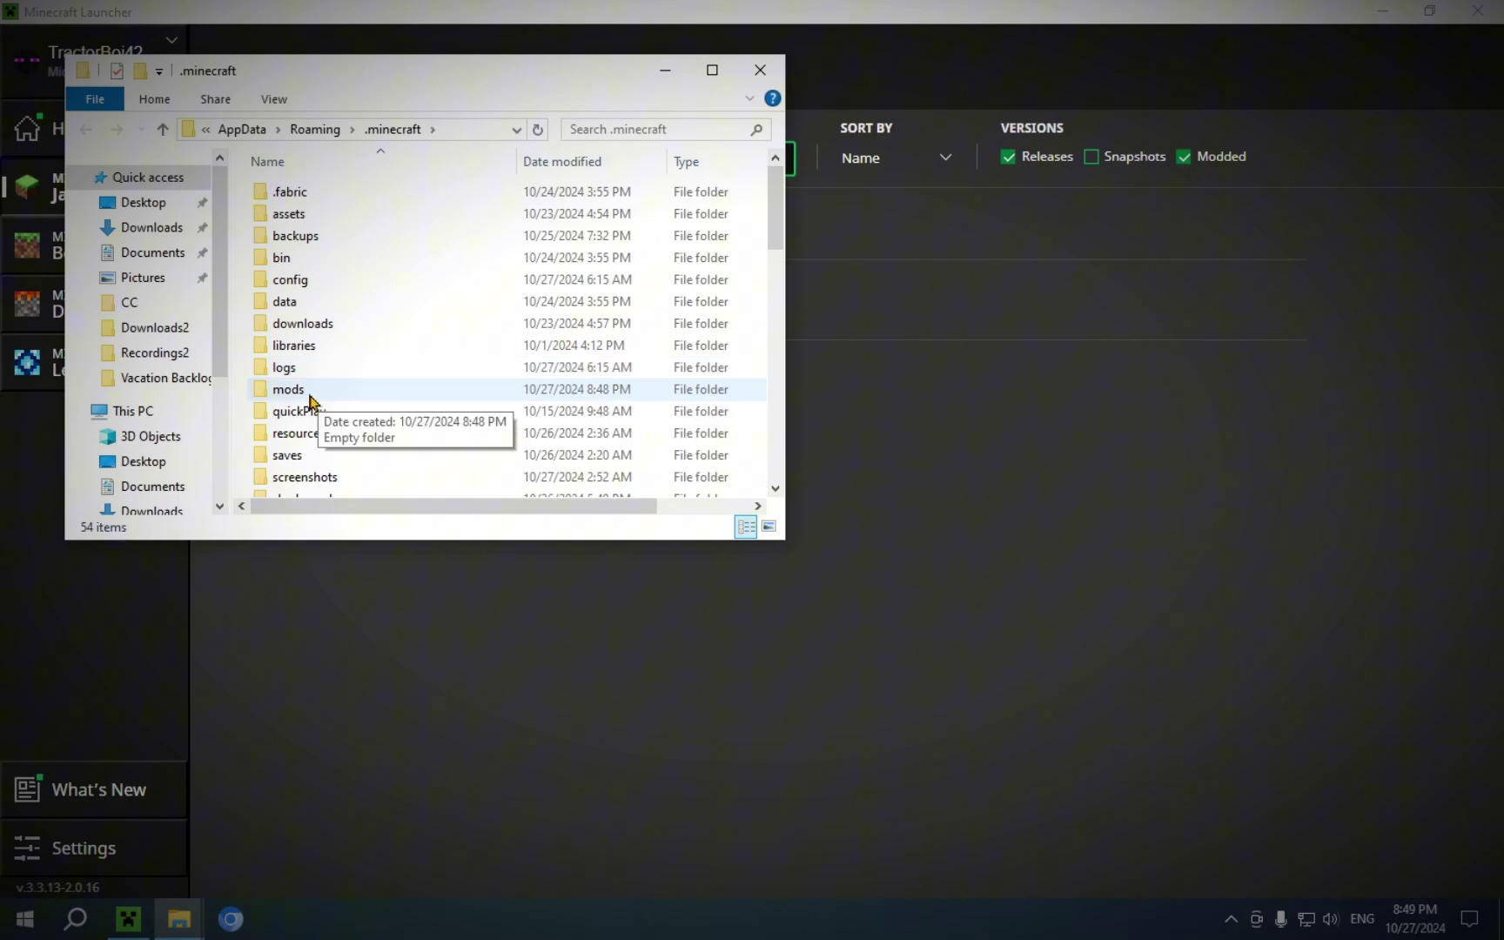
- Move Essential-fabric_1-21-3.jar from Downloads into .minecraft\mods and close the Downloads window
double_click(309, 396)
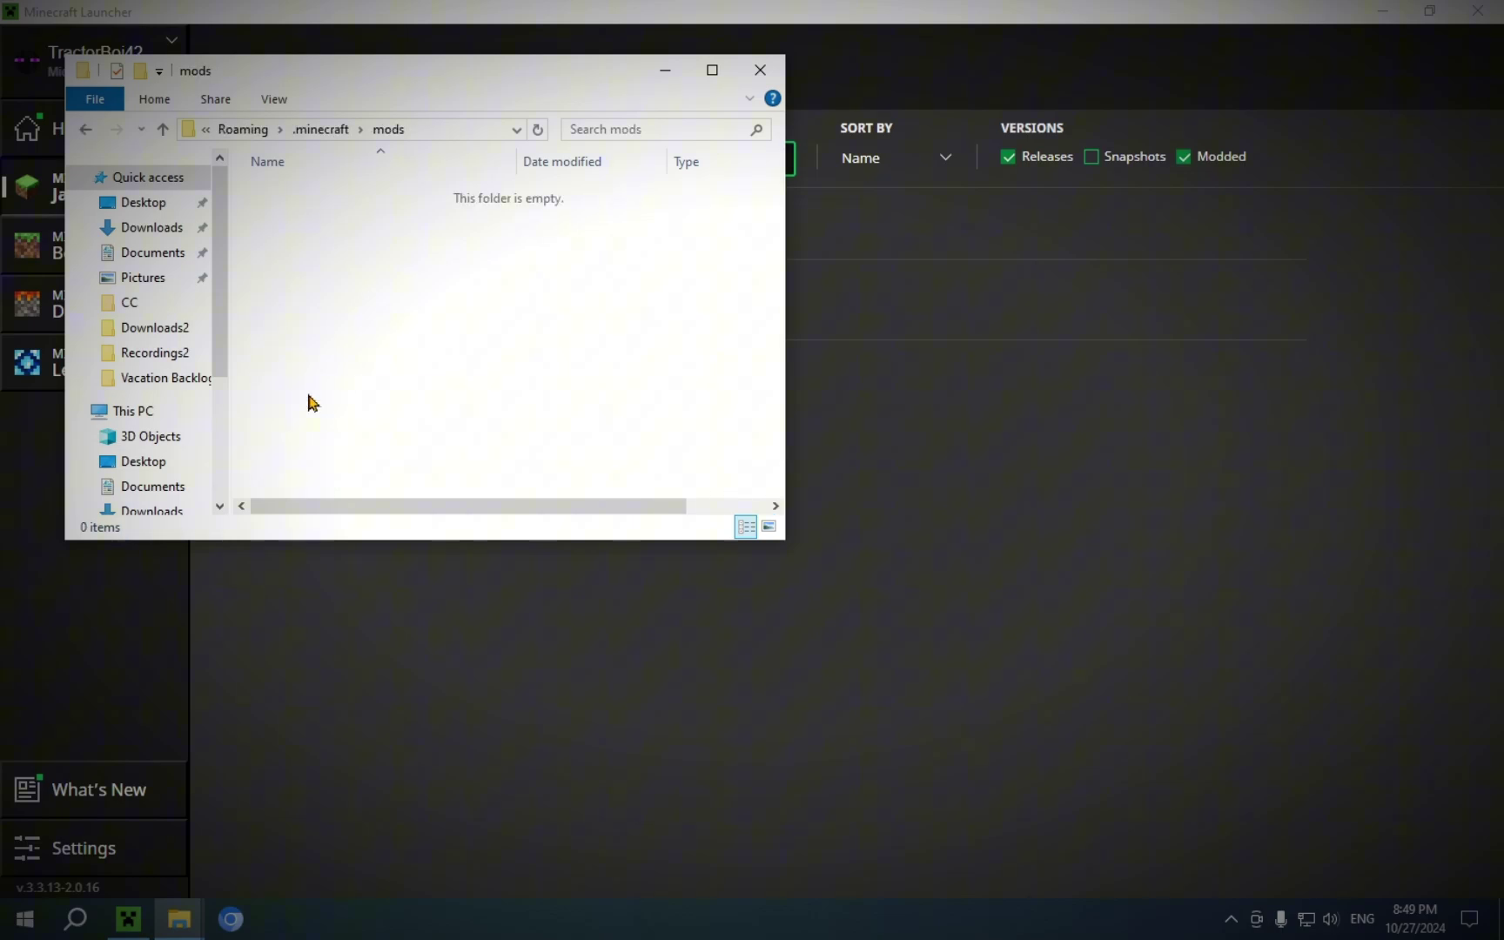
click(178, 919)
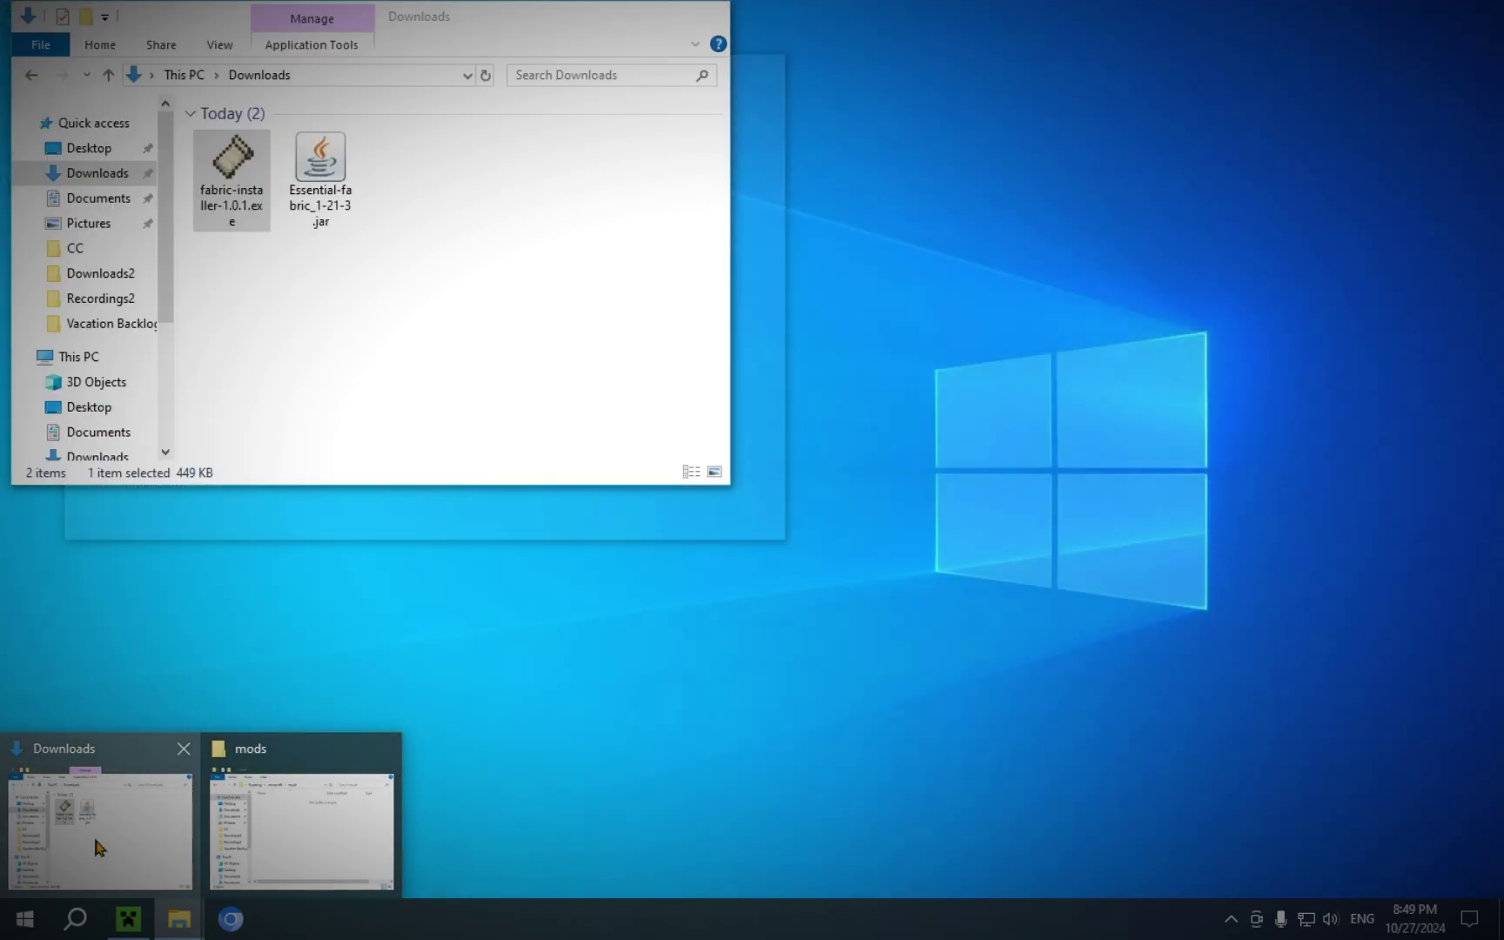
click(98, 847)
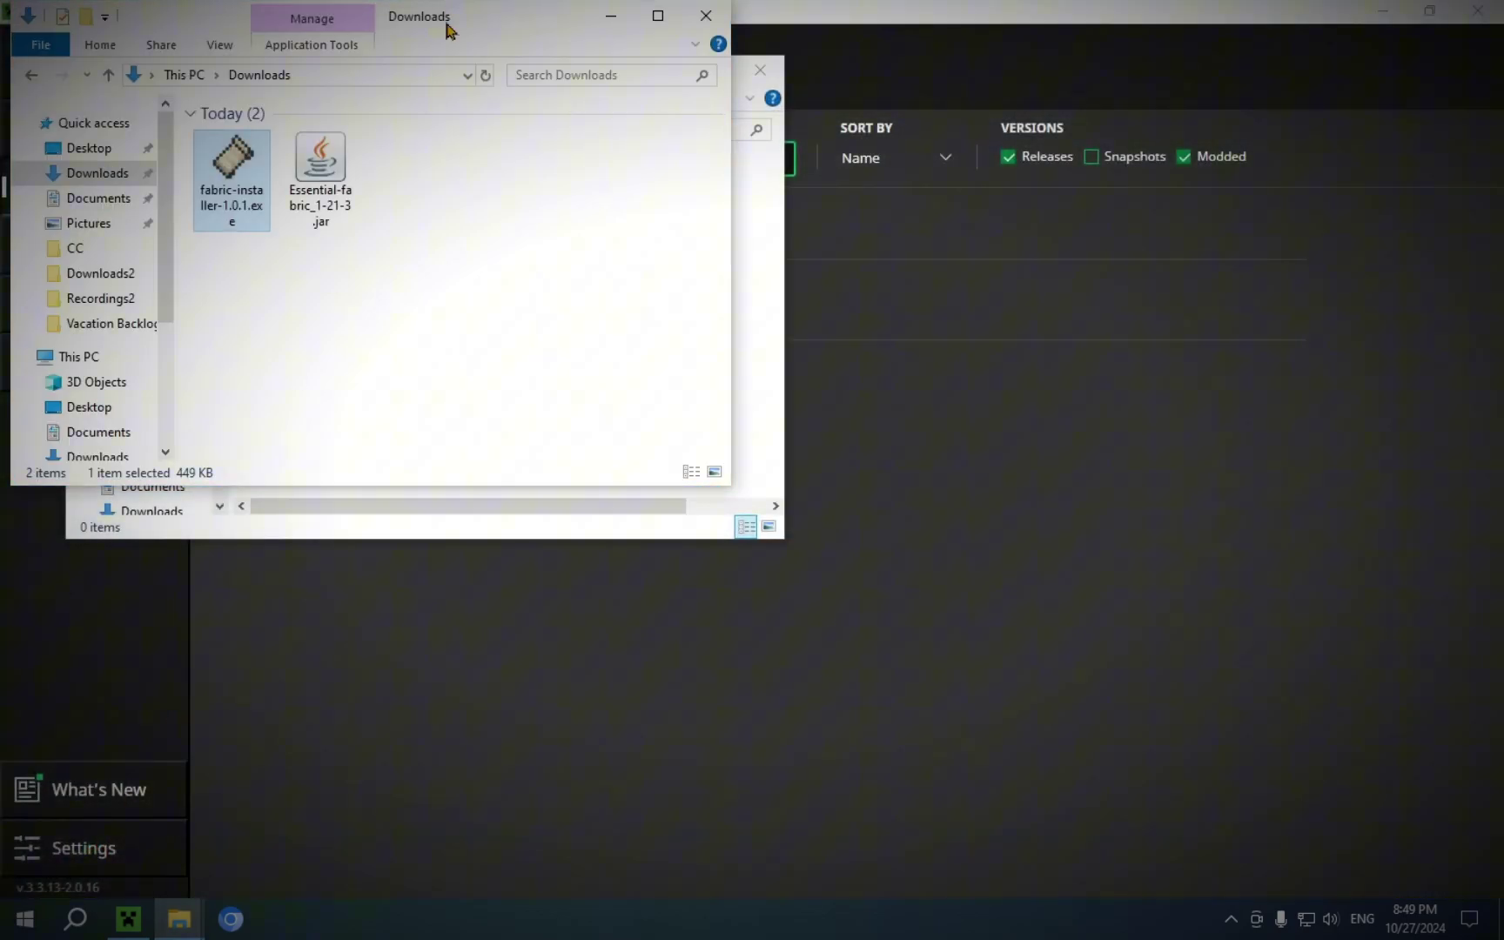
mouse_move(446, 30)
mouse_down()
mouse_move(537, 54)
mouse_move(1007, 363)
mouse_move(1175, 434)
mouse_up()
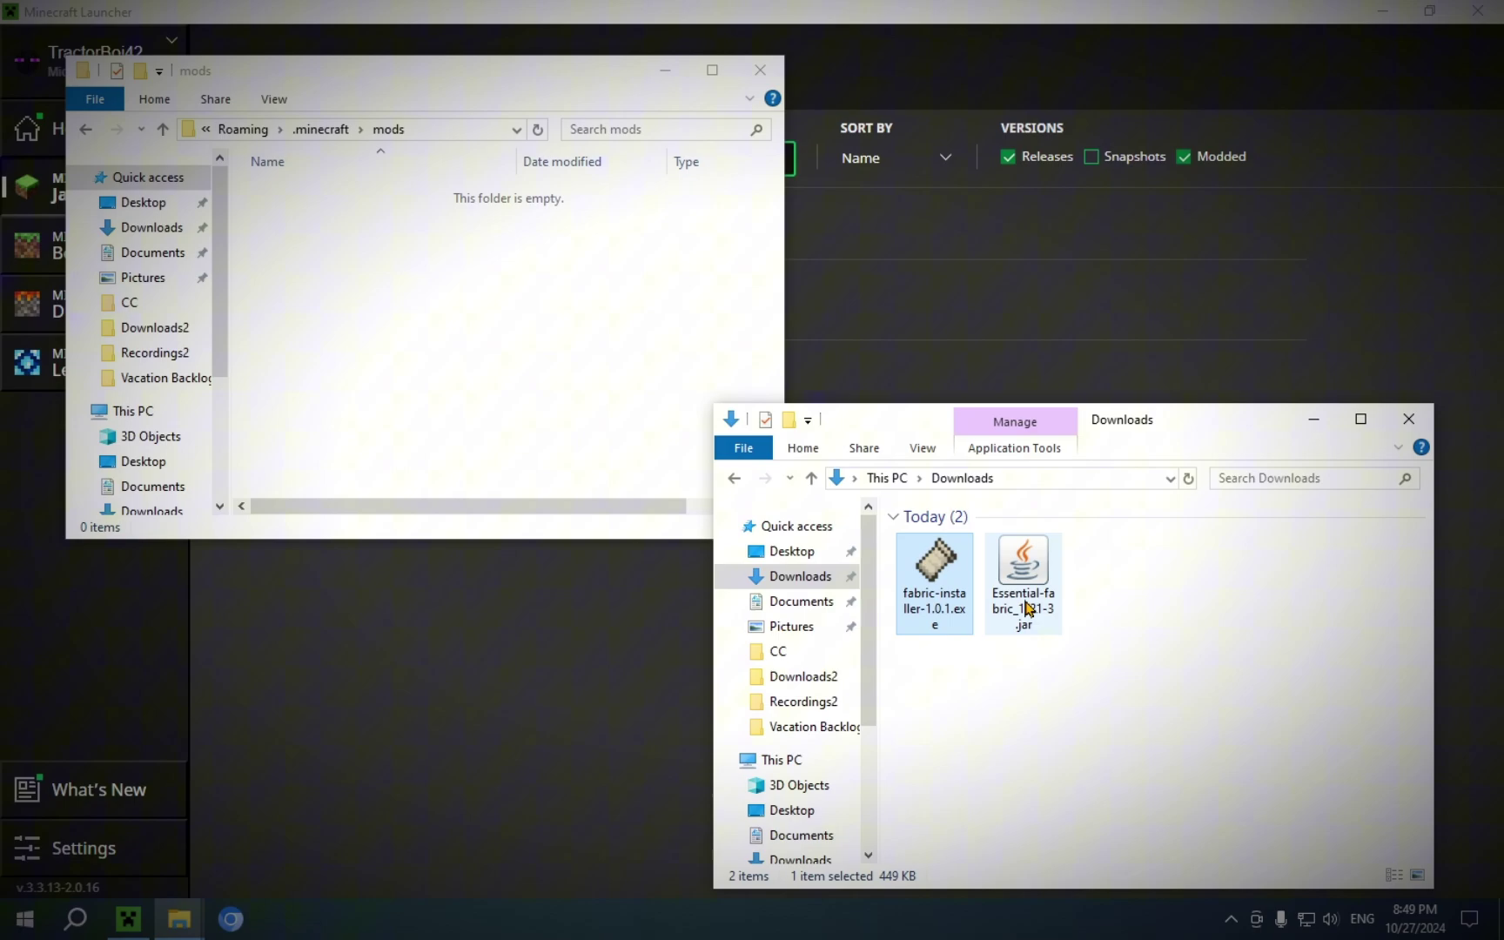
mouse_move(1021, 599)
mouse_down()
mouse_move(994, 623)
mouse_move(550, 416)
mouse_move(369, 282)
mouse_up()
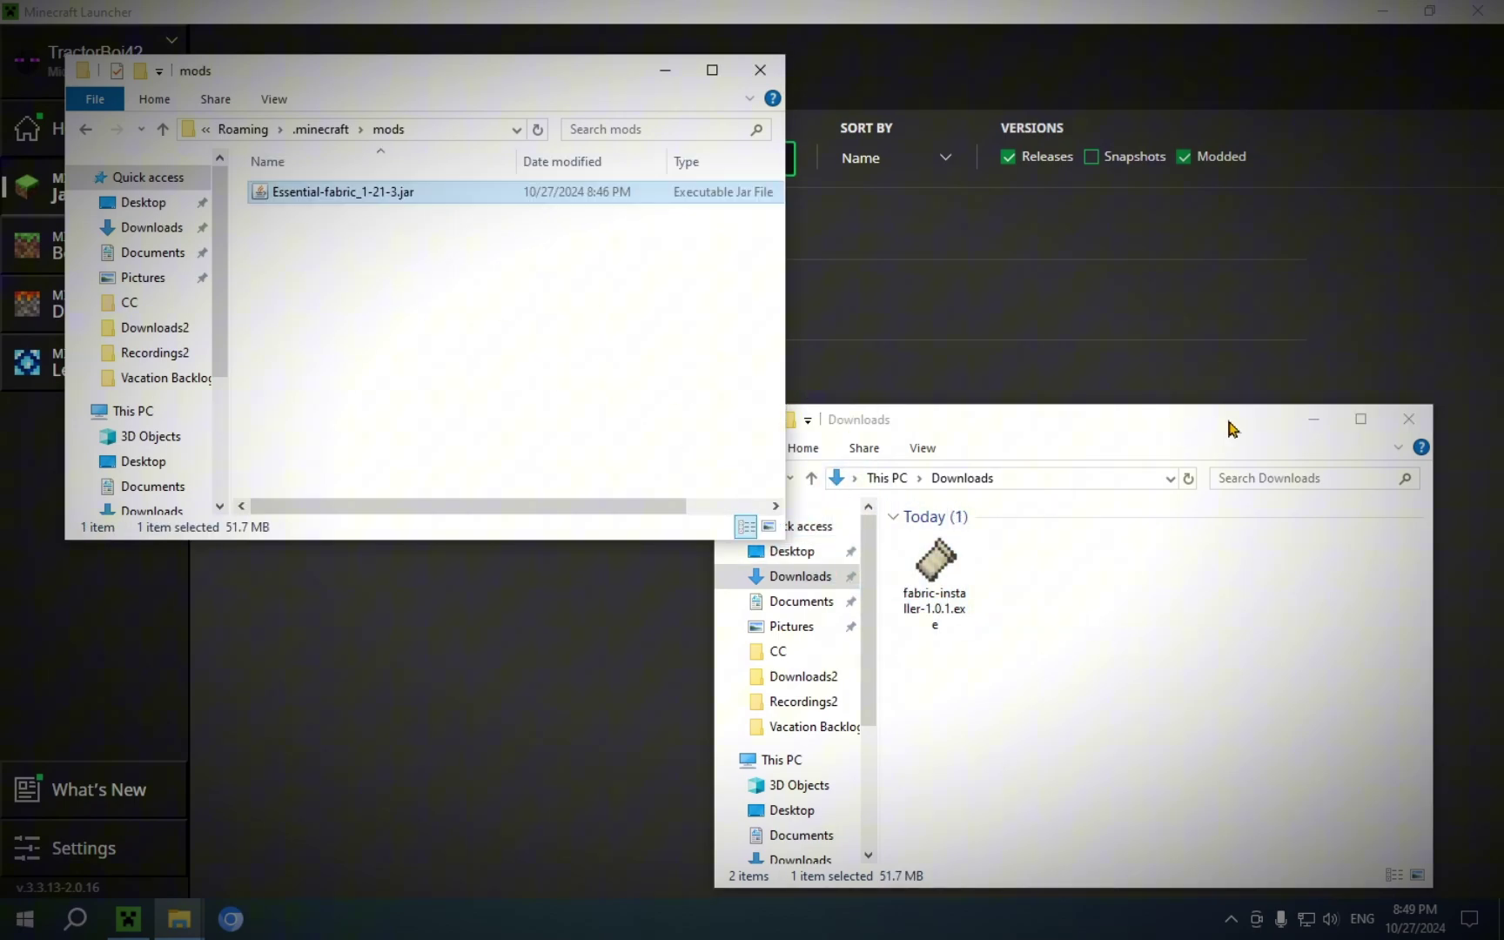
click(1408, 419)
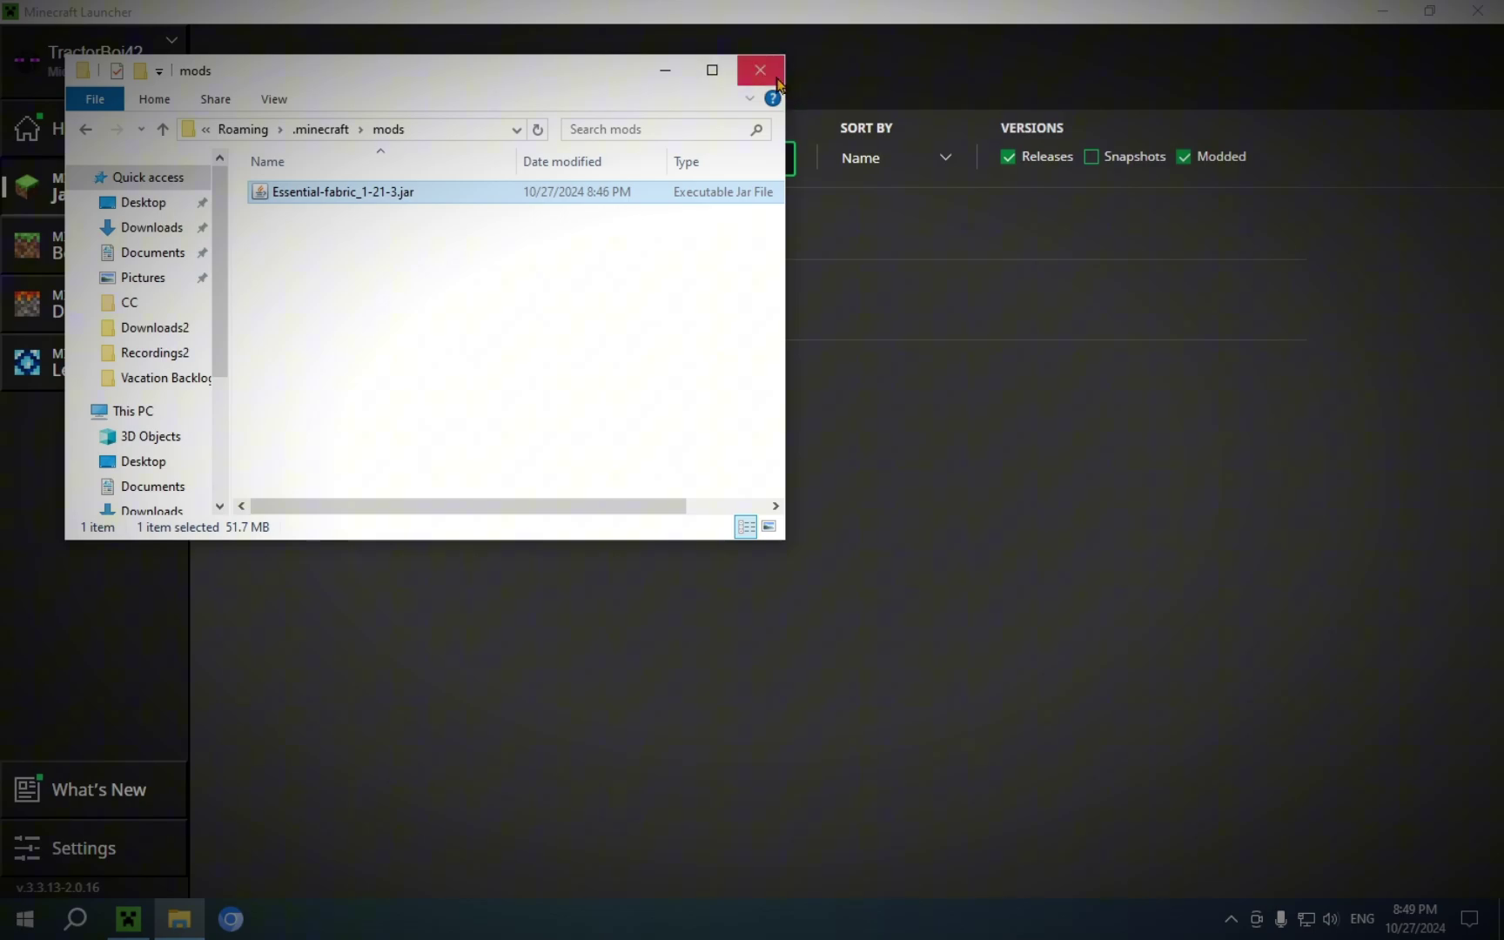
- Close the mods window and play the fabric-loader-1.21.3 installation
click(754, 70)
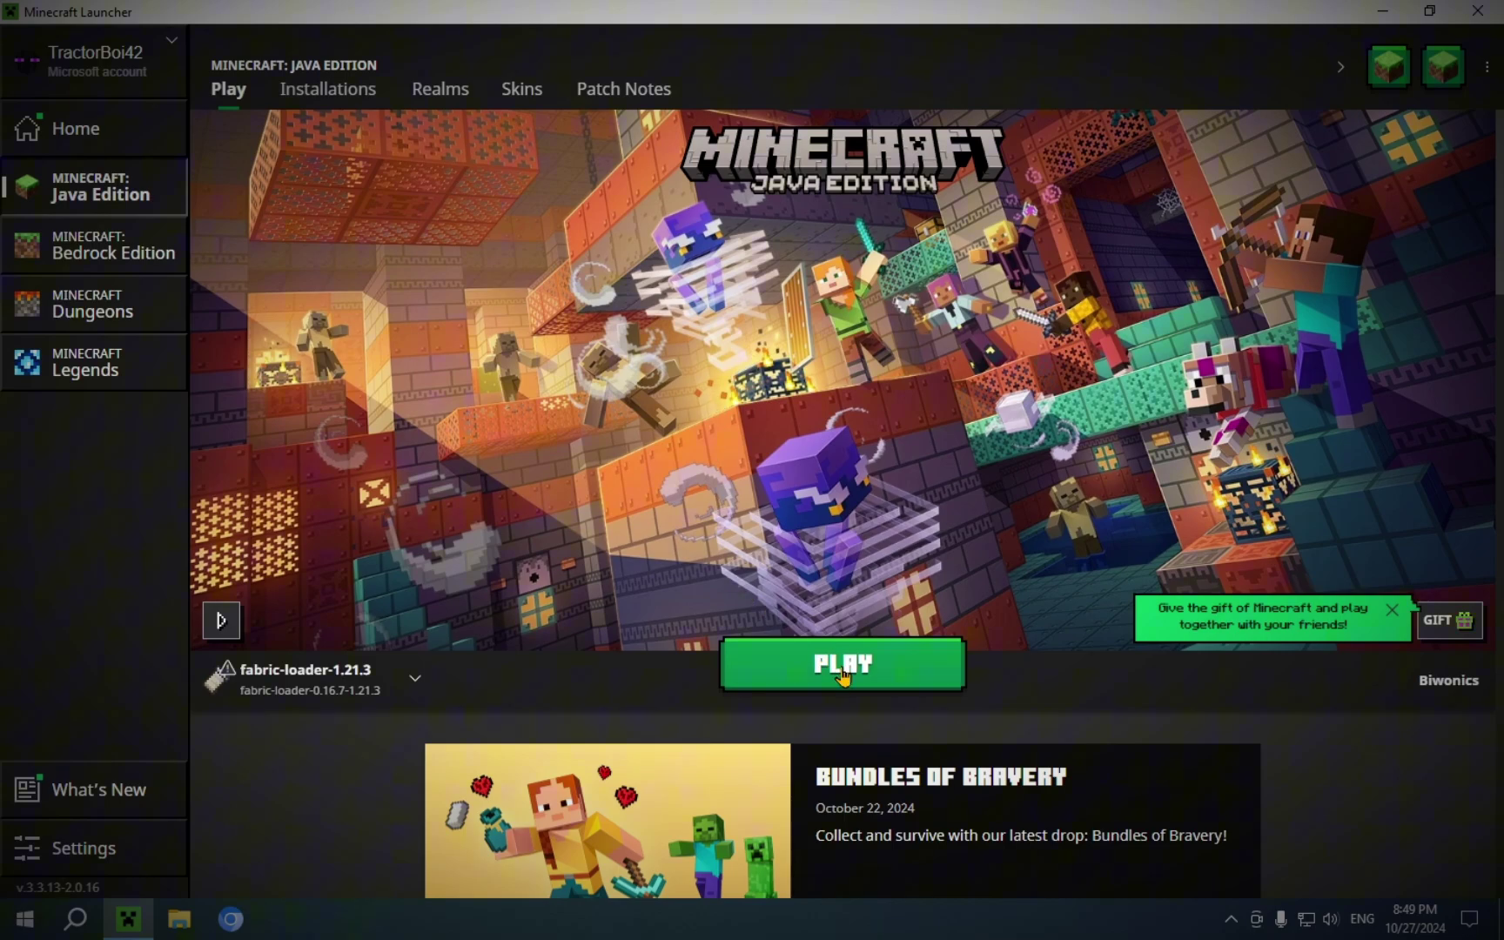
click(842, 676)
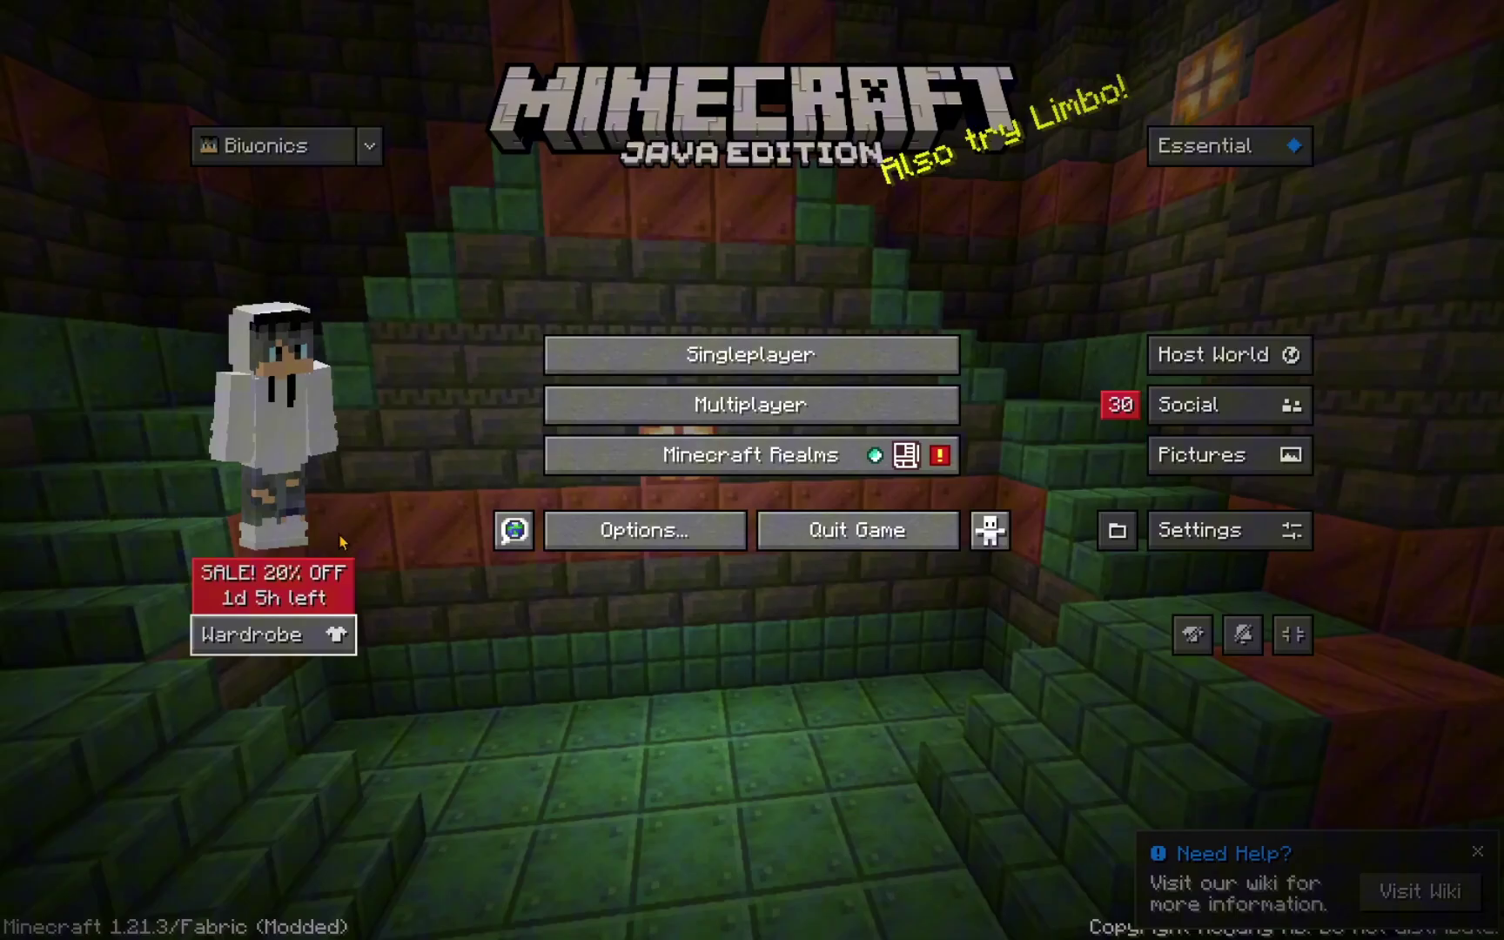
- Open the Essential Wardrobe, claim the 500 coins, scroll the Featured items, then exit
click(341, 570)
click(724, 662)
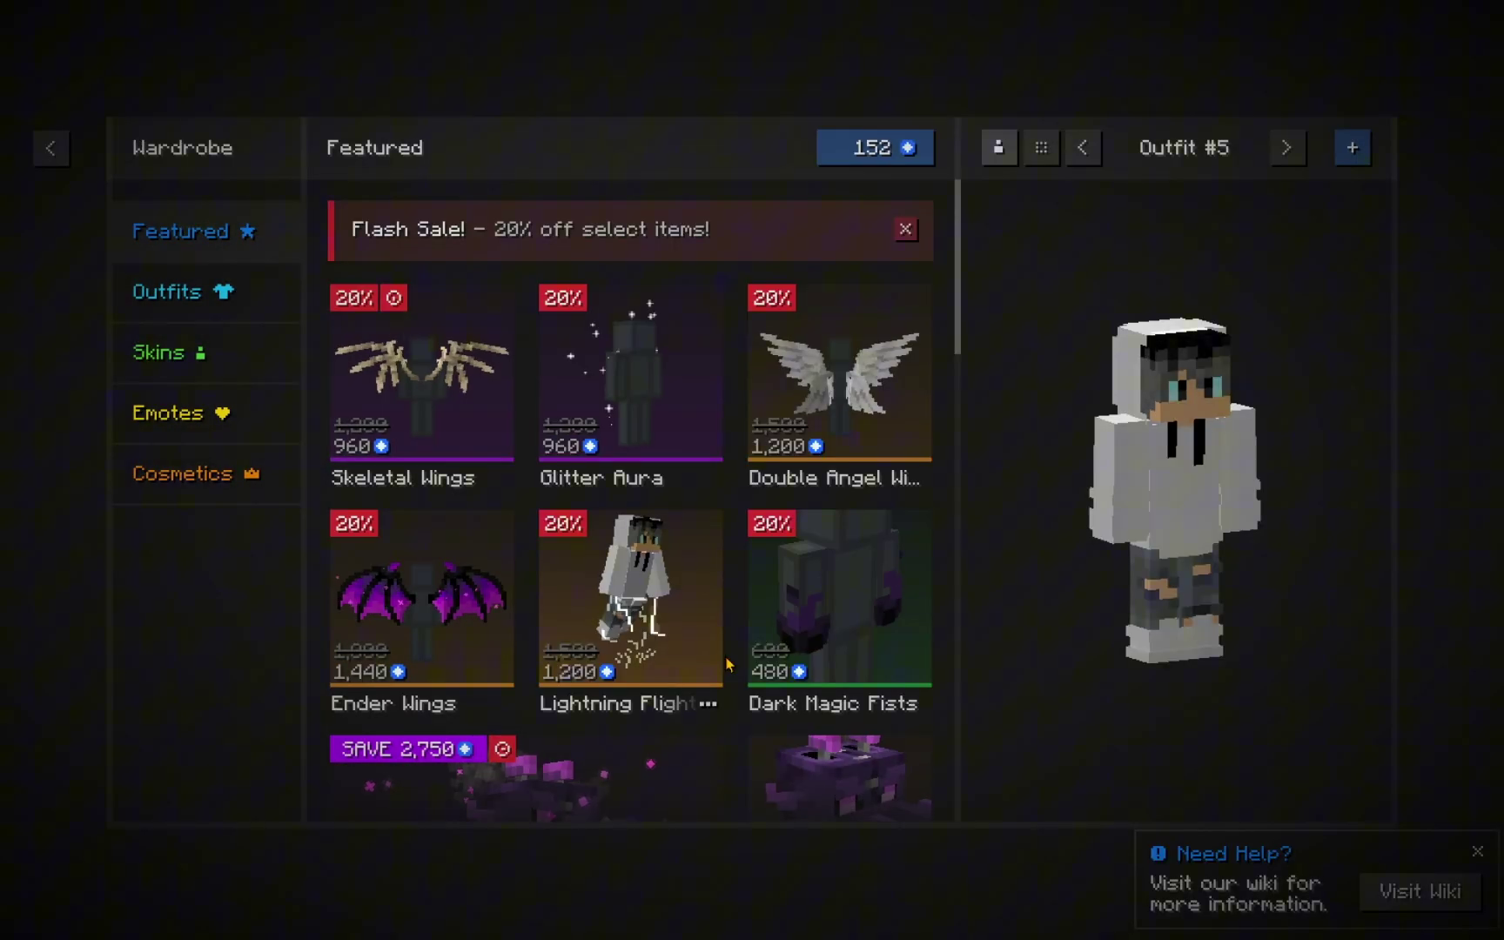
scroll(722, 602, down, 3)
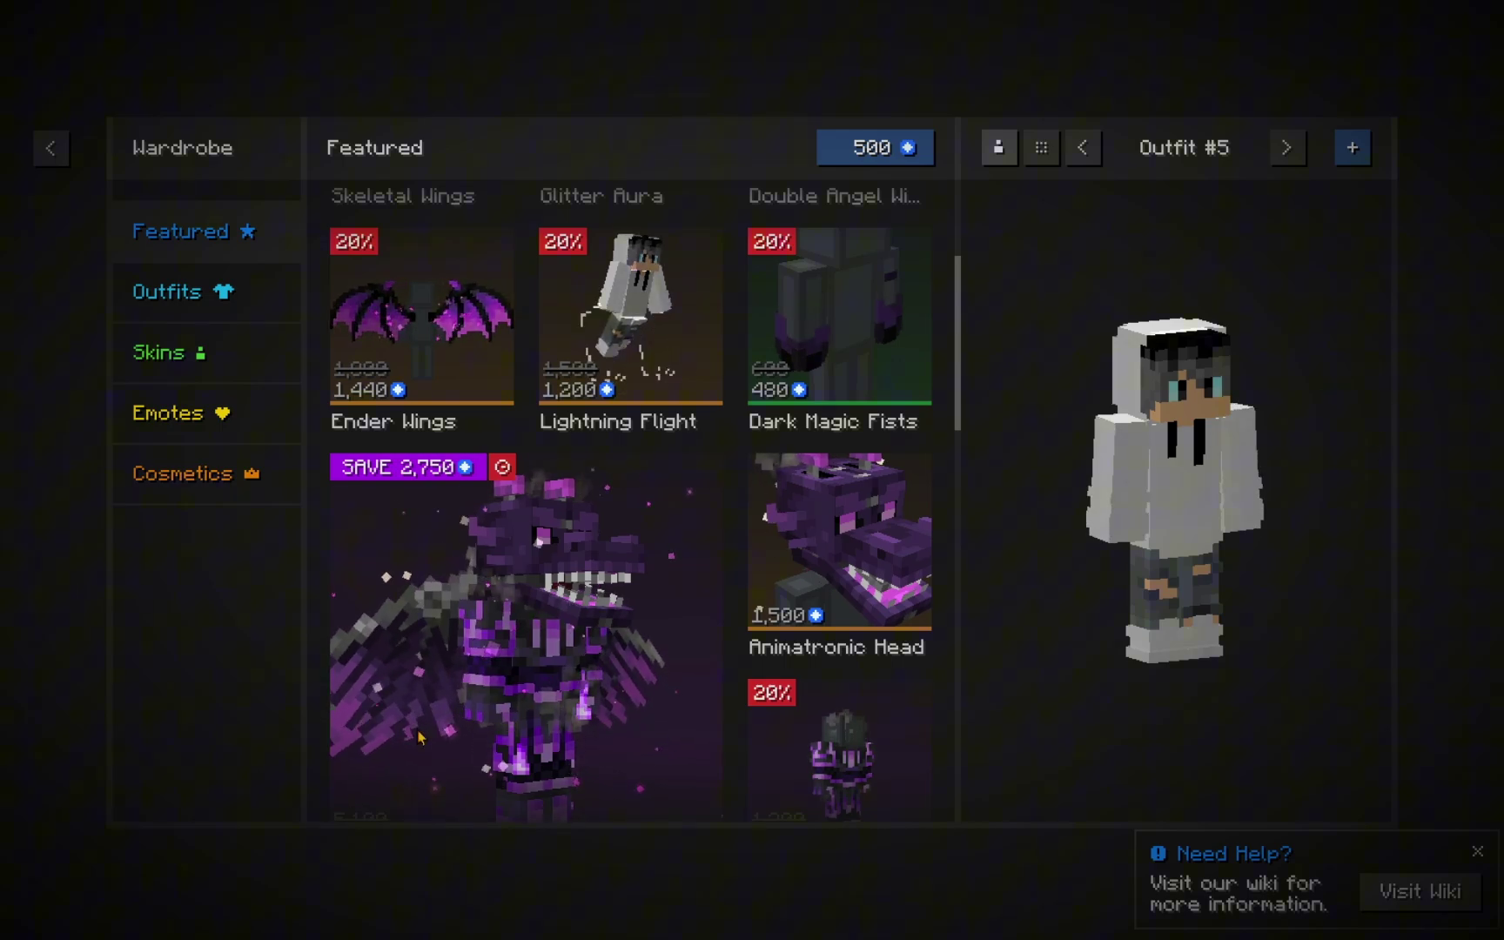
key(Escape)
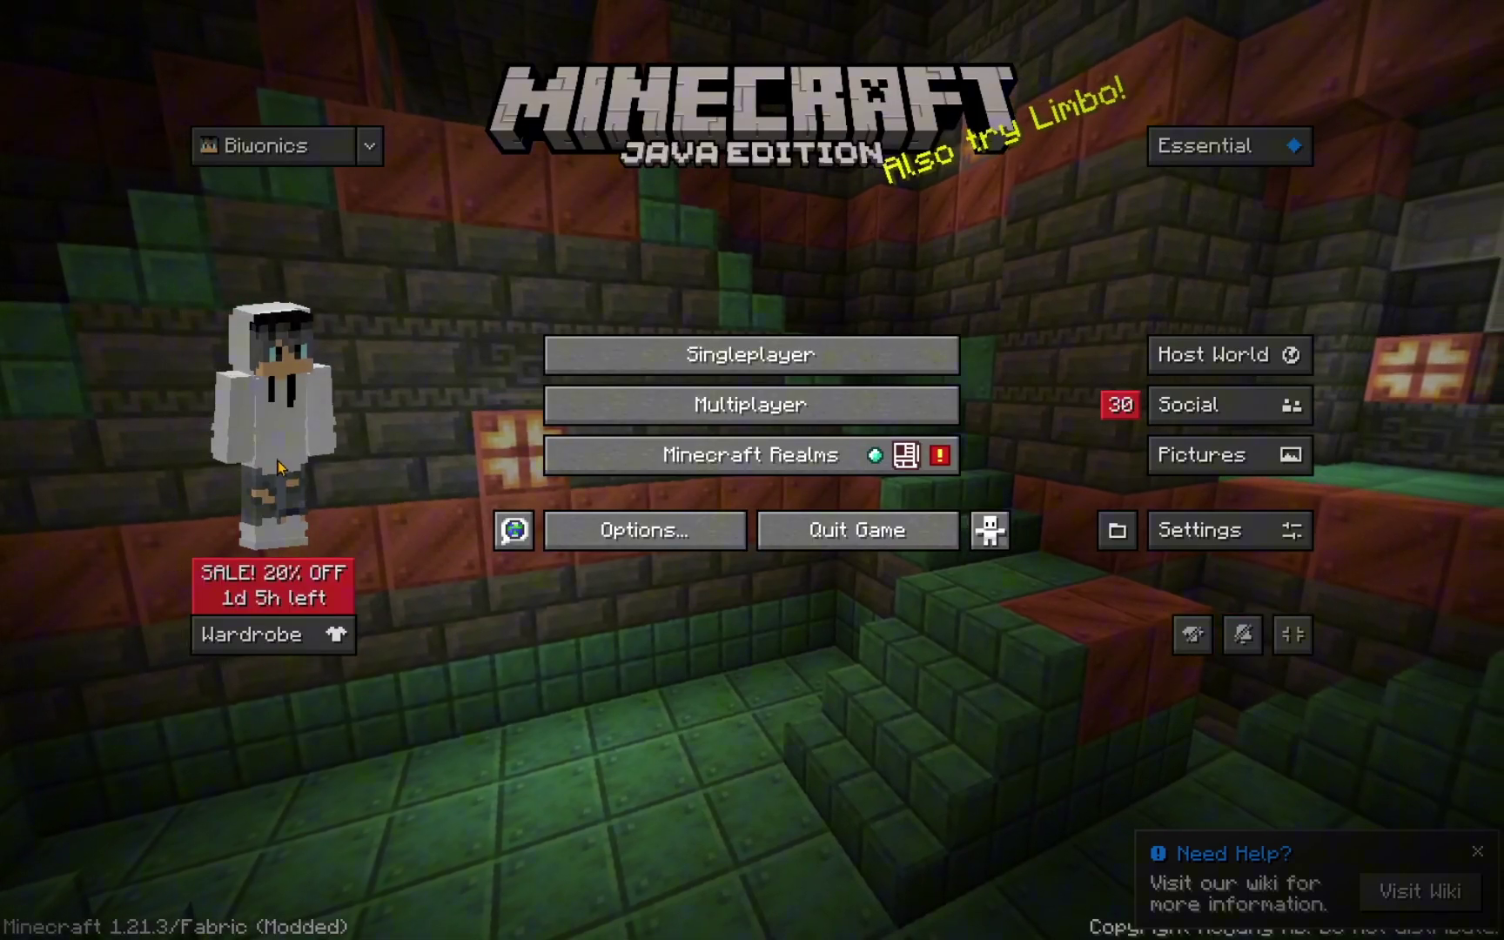